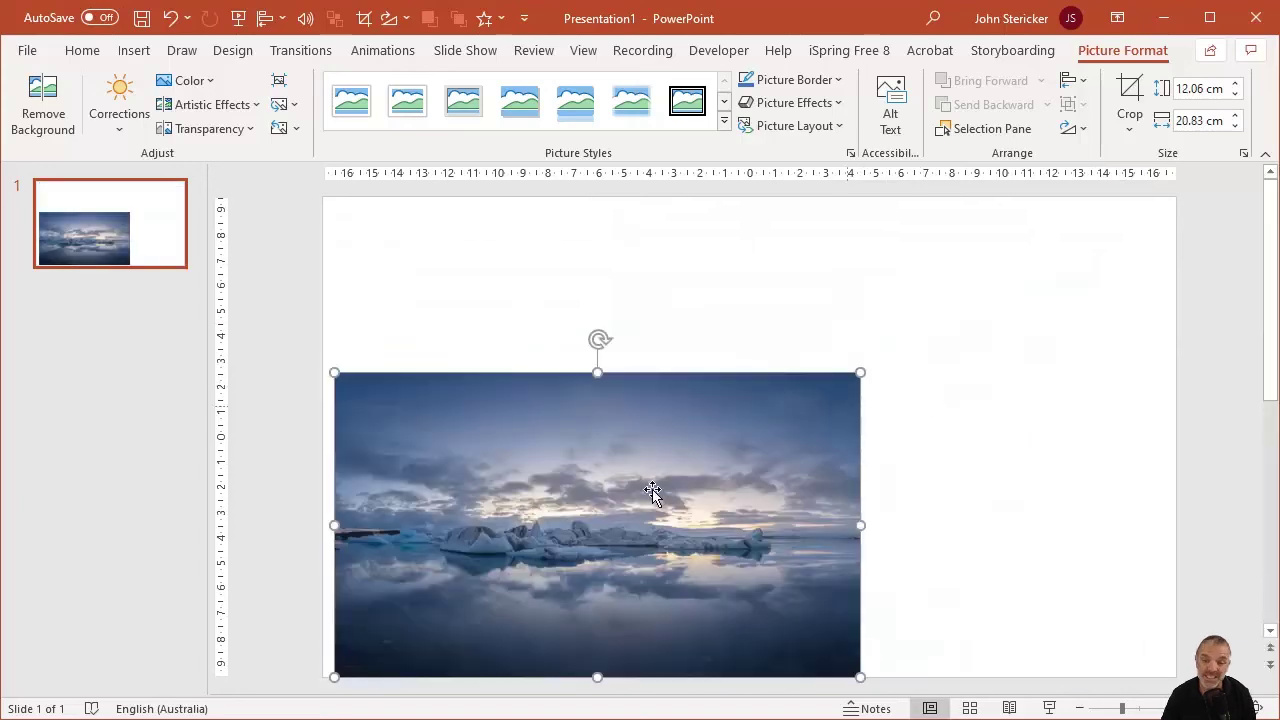
Move the iceberg picture near the slide's centre and scale it down to about 11.65 by 20.11 cm.
left_click_drag(592, 522, 732, 392)
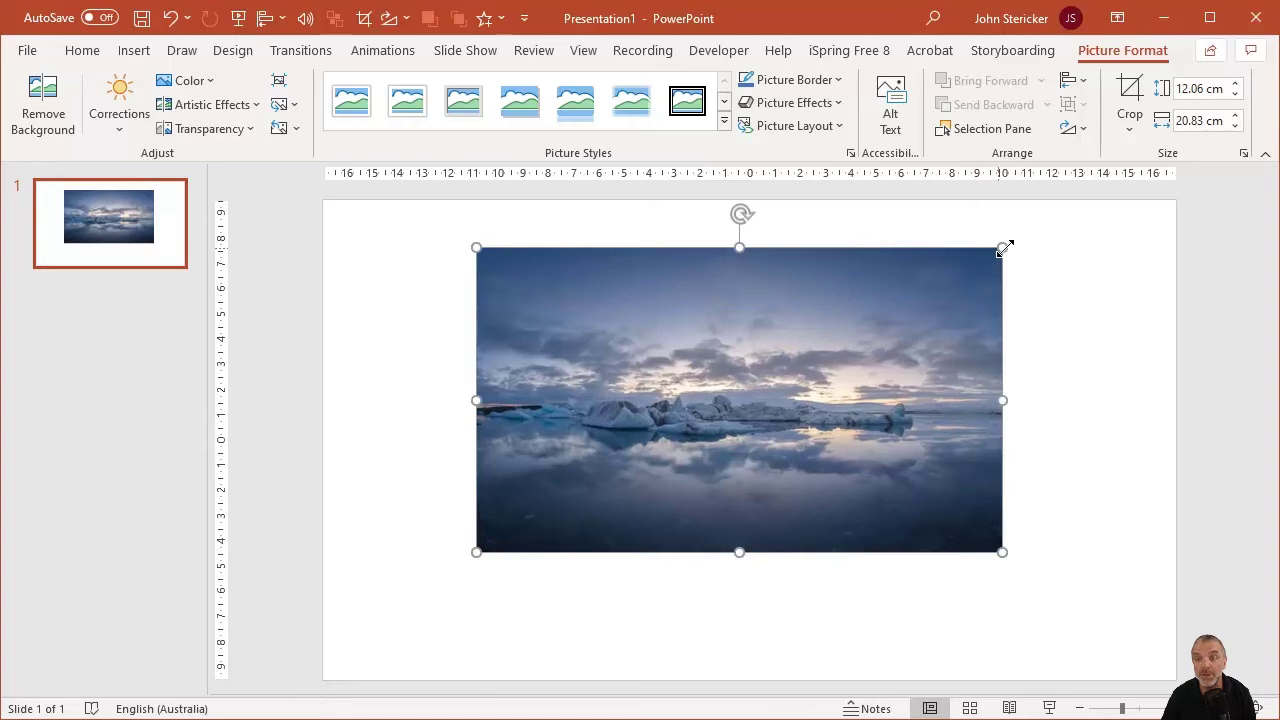
left_click_drag(1003, 247, 983, 304)
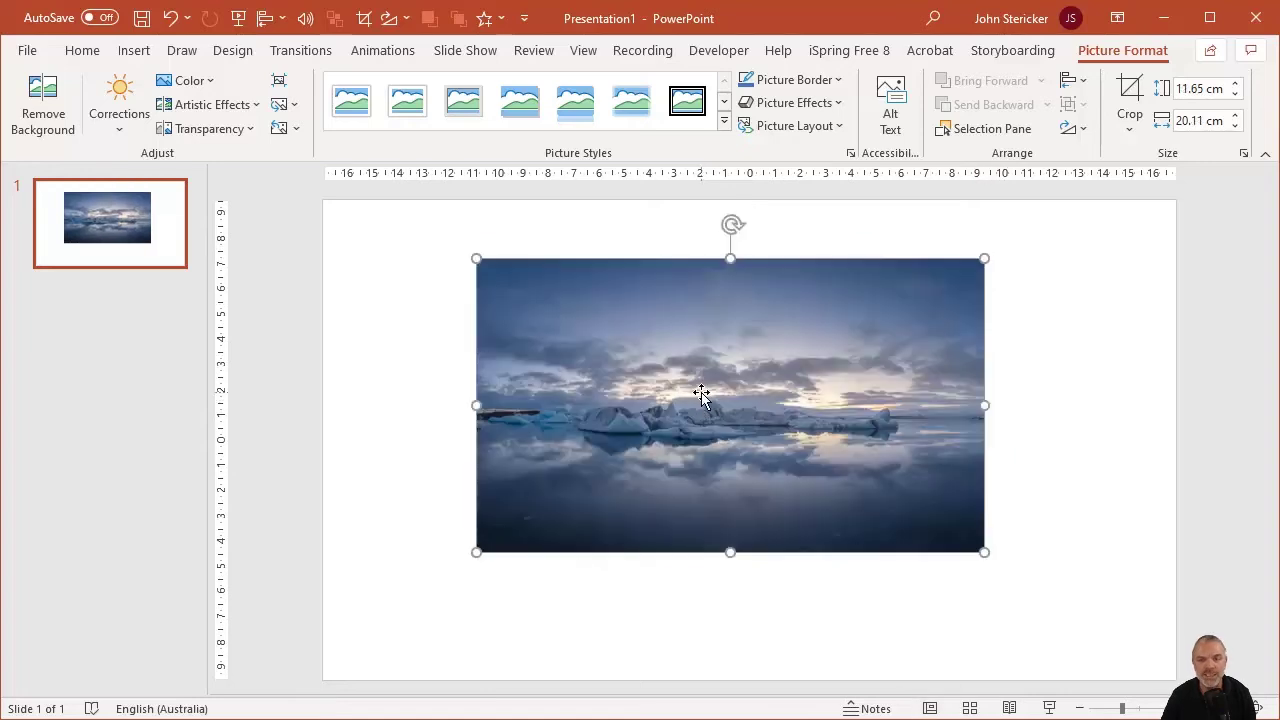
left_click(351, 200)
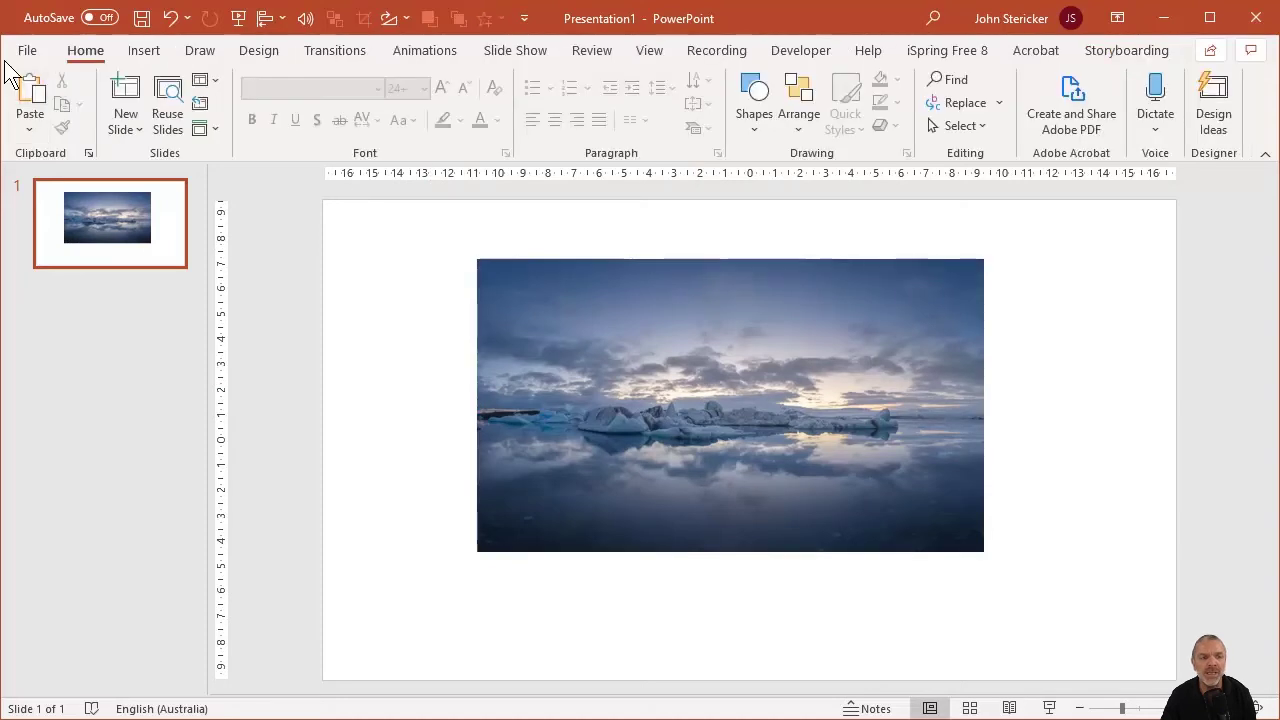
Draw a rectangle with trimmed top corners, about 1.55 by 5.24 cm, over the picture's lower-right area.
left_click(142, 51)
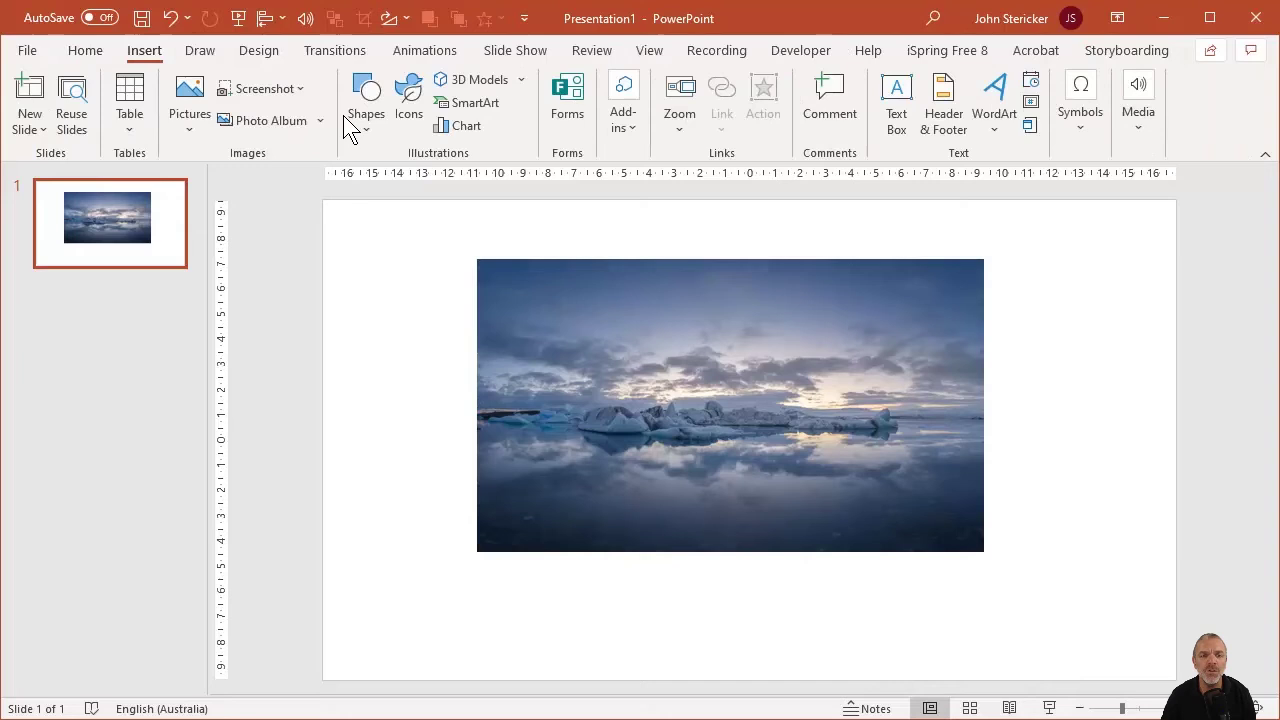
left_click(418, 320)
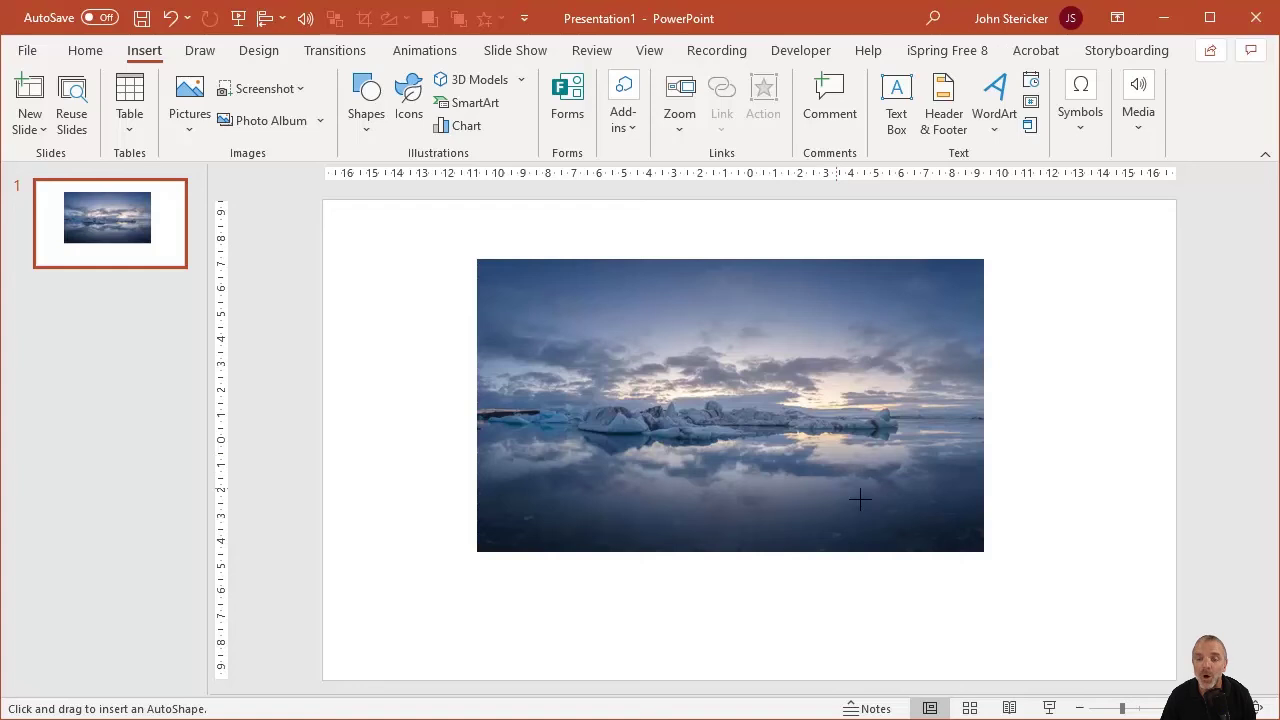
left_click_drag(830, 489, 962, 528)
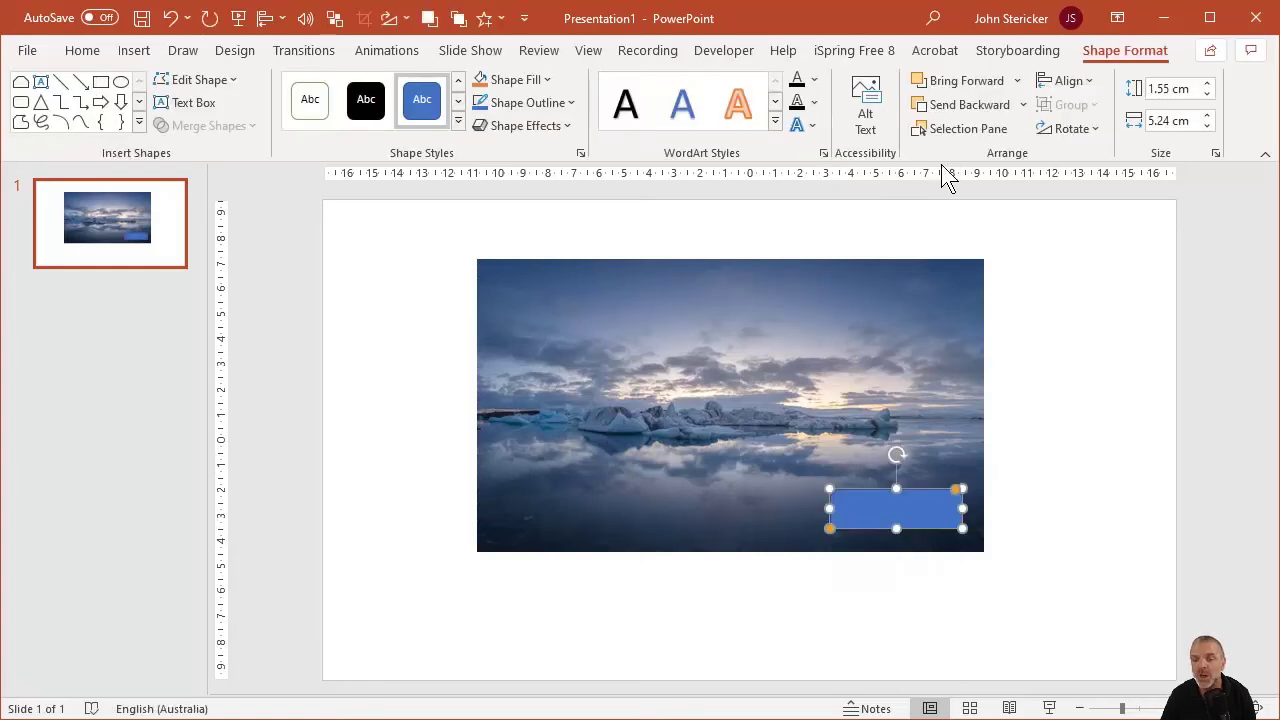
Fill the rectangle with a pale grey-mauve colour sampled by Eyedropper from the sky in the picture.
left_click(513, 79)
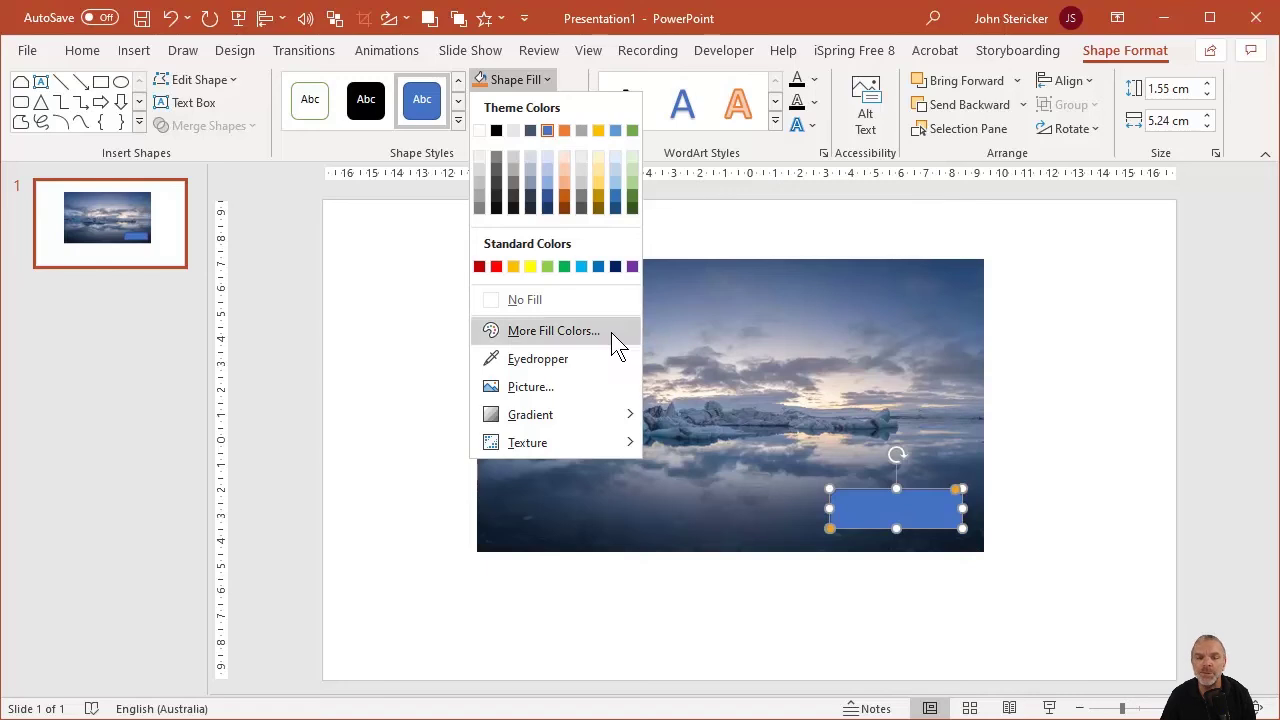
left_click(561, 359)
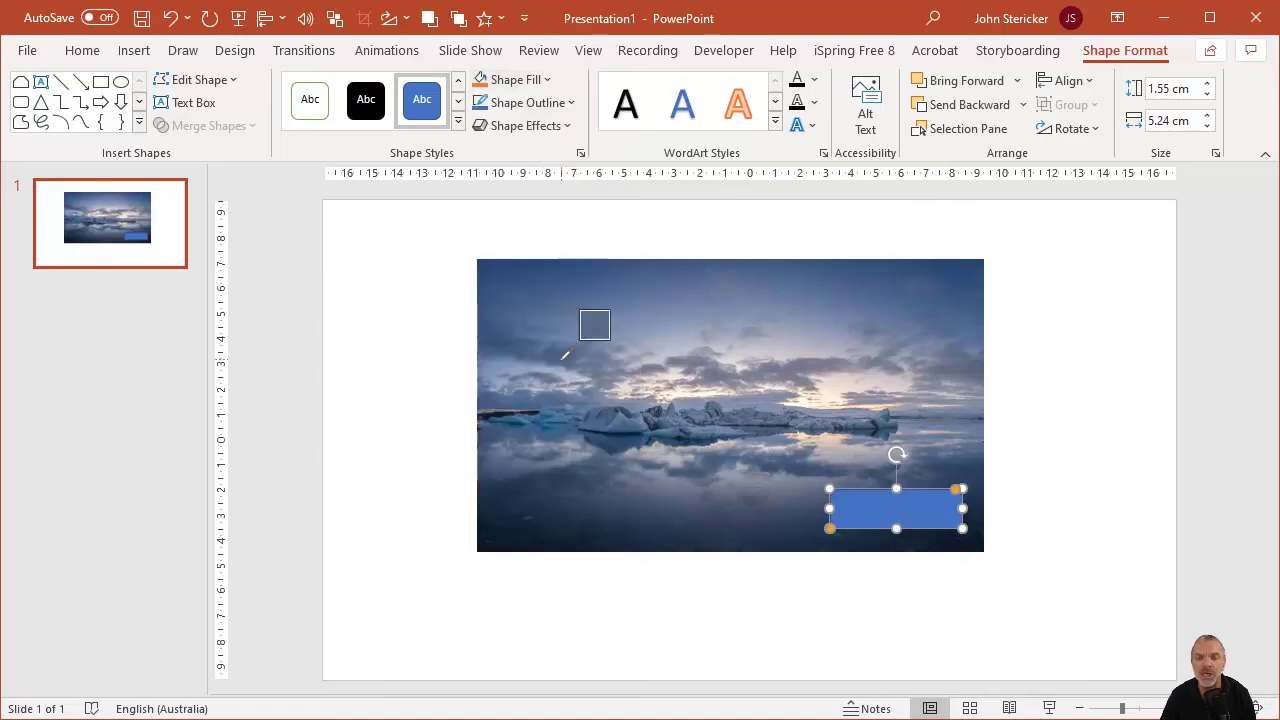
left_click(829, 345)
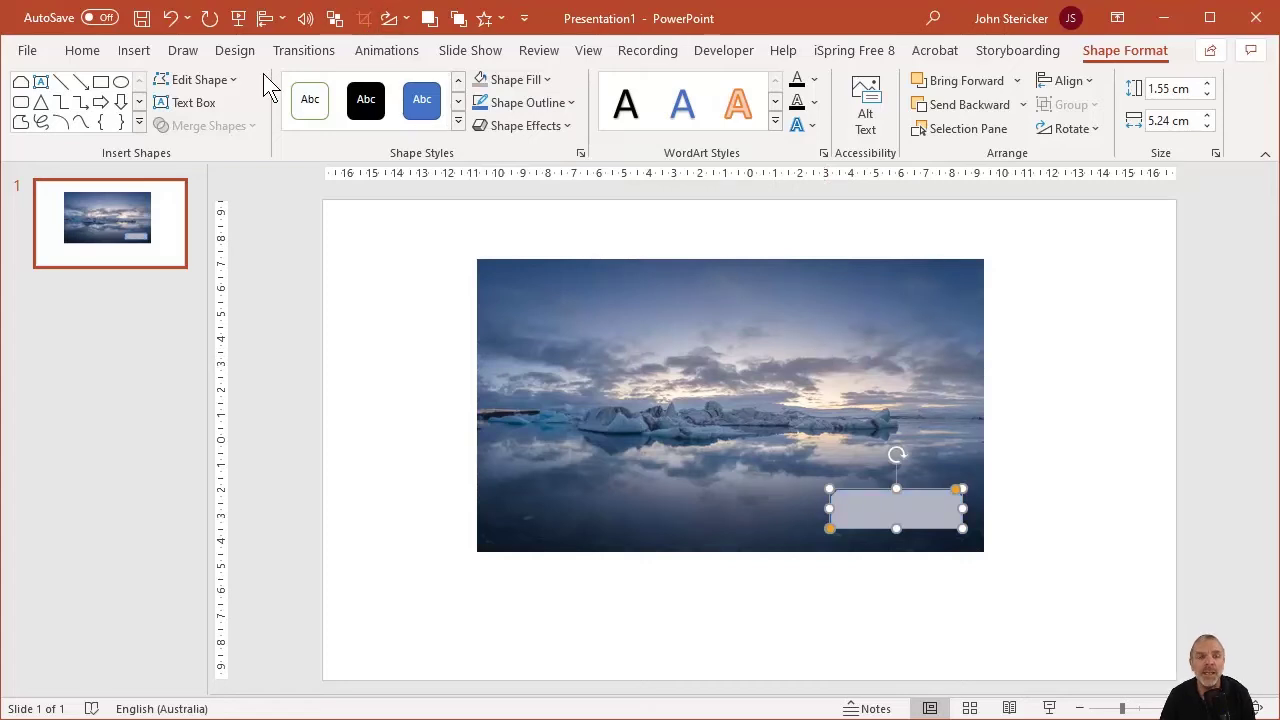
Add a text box over the picture's sky reading "Here is a lovely image".
left_click(198, 103)
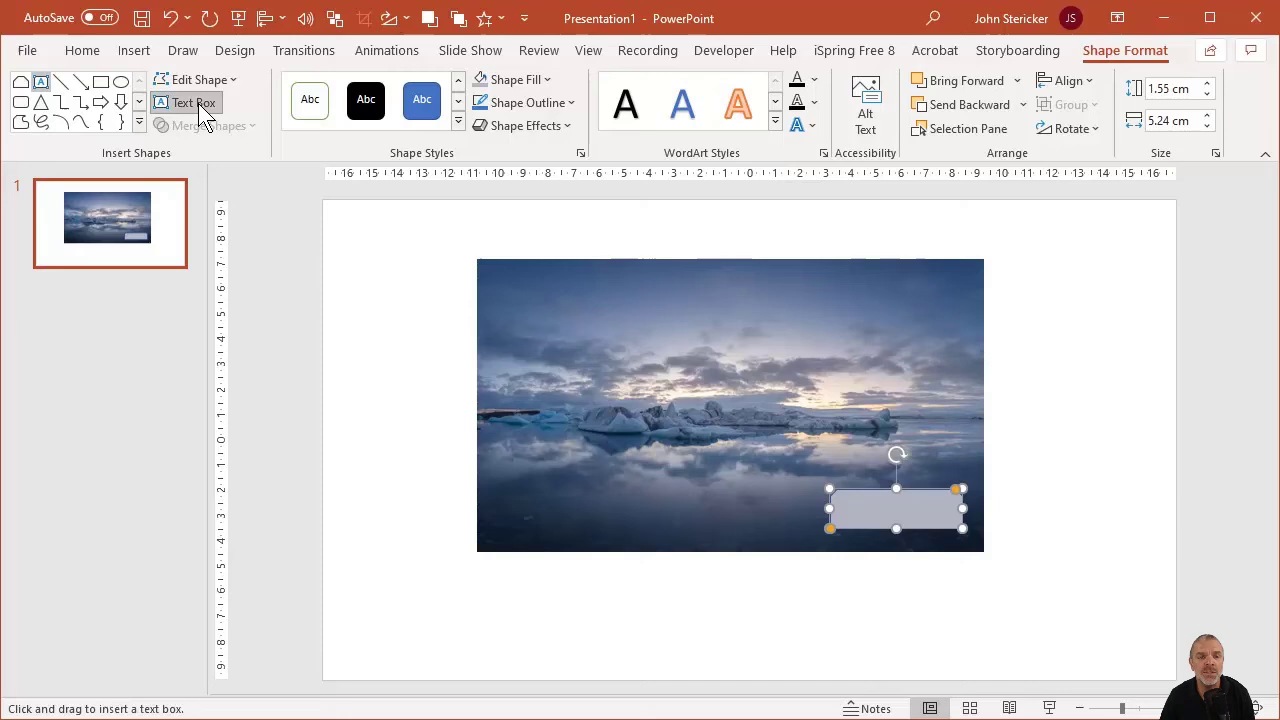
left_click(560, 328)
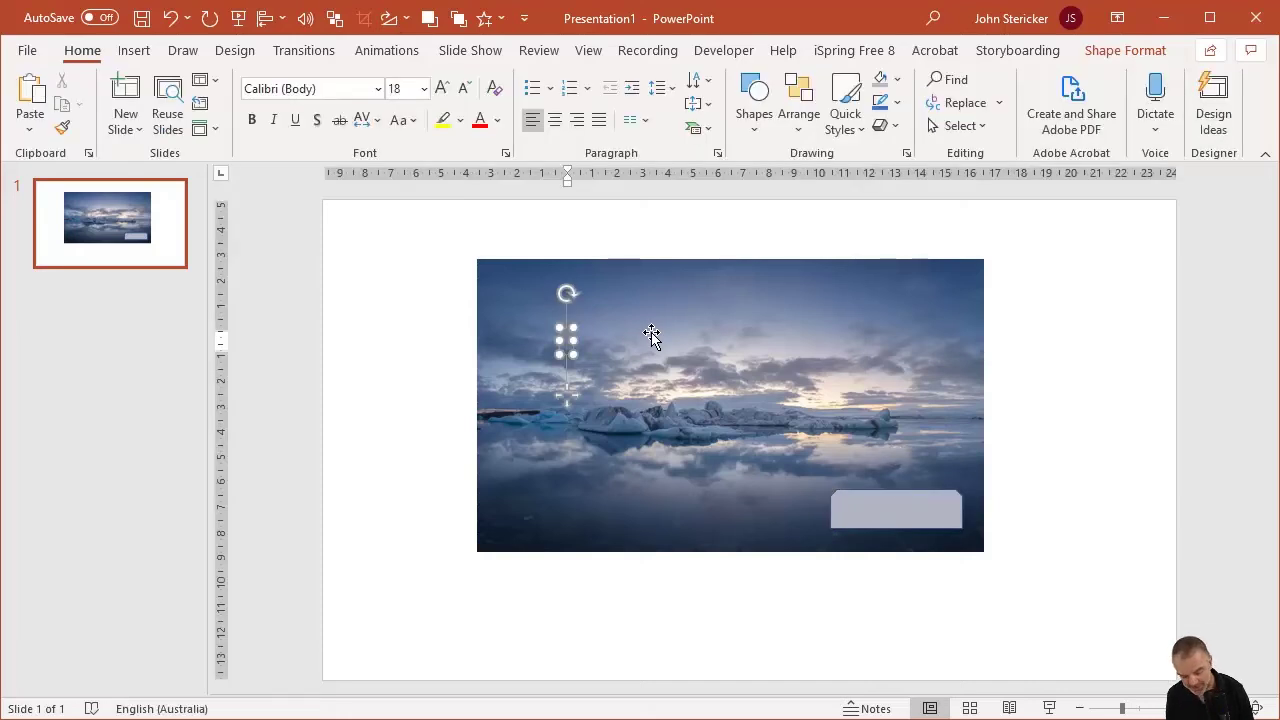
type("Here is a")
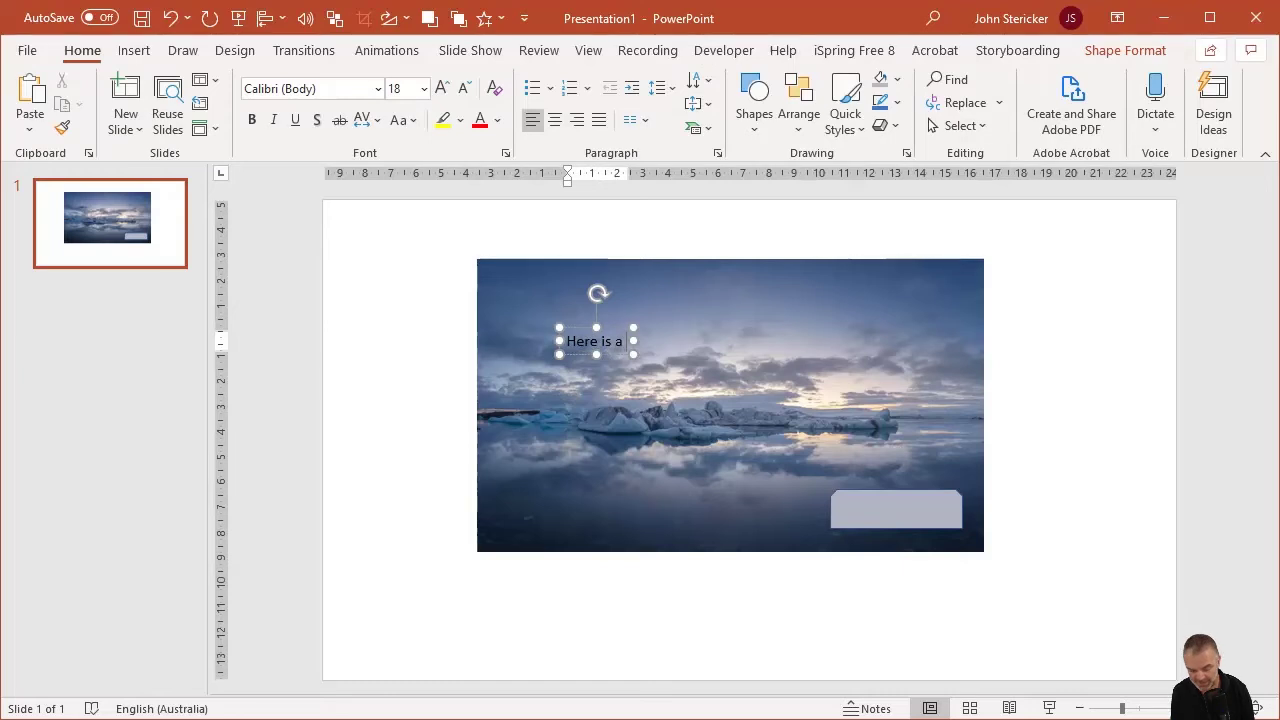
type(" lovely ijma")
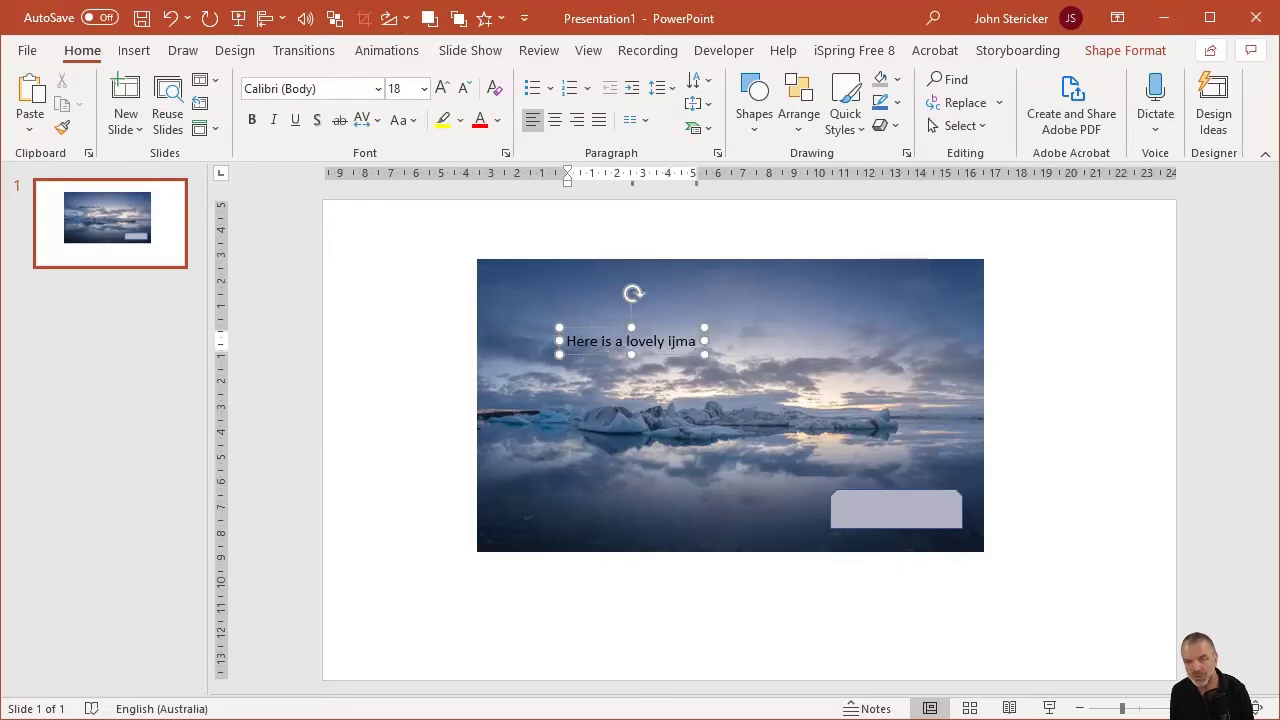
key("BackSpace")
key("BackSpace")
key("BackSpace")
type("mage")
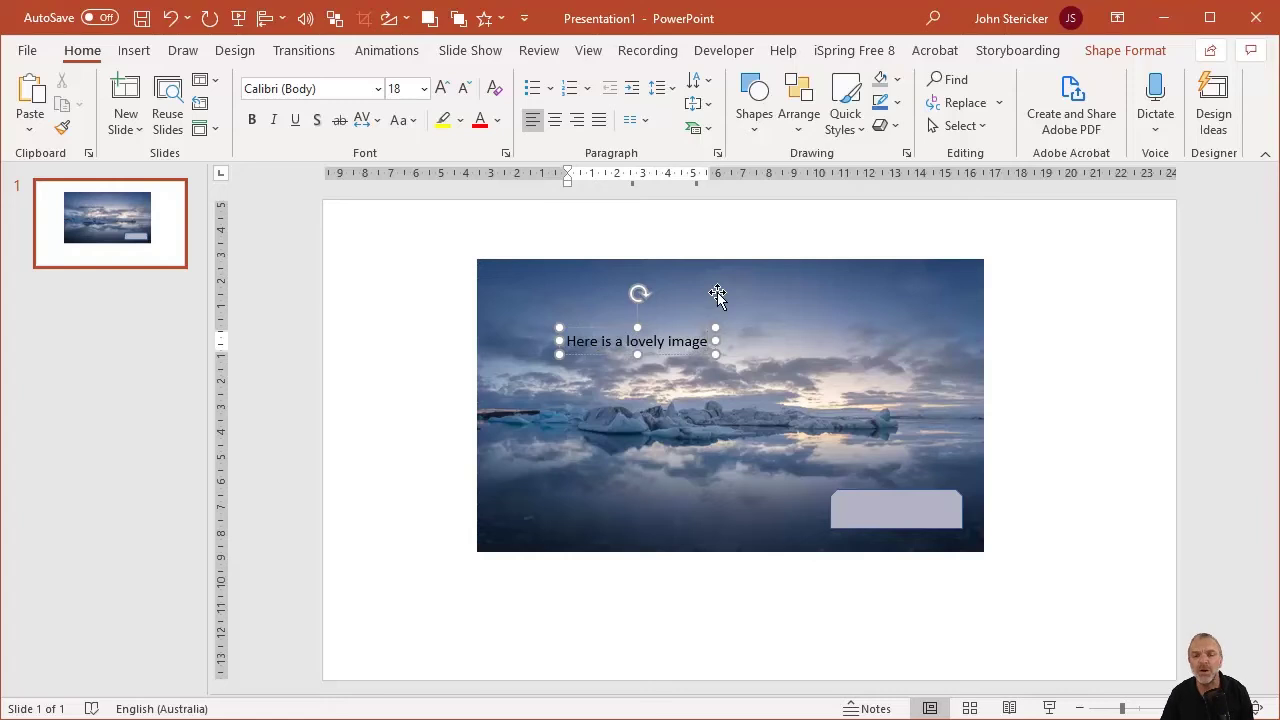
Enlarge the text box's font to 36 points.
left_click(660, 328)
key("ctrl+shift+period")
key("ctrl+shift+period")
key("ctrl+shift+period")
key("ctrl+shift+period")
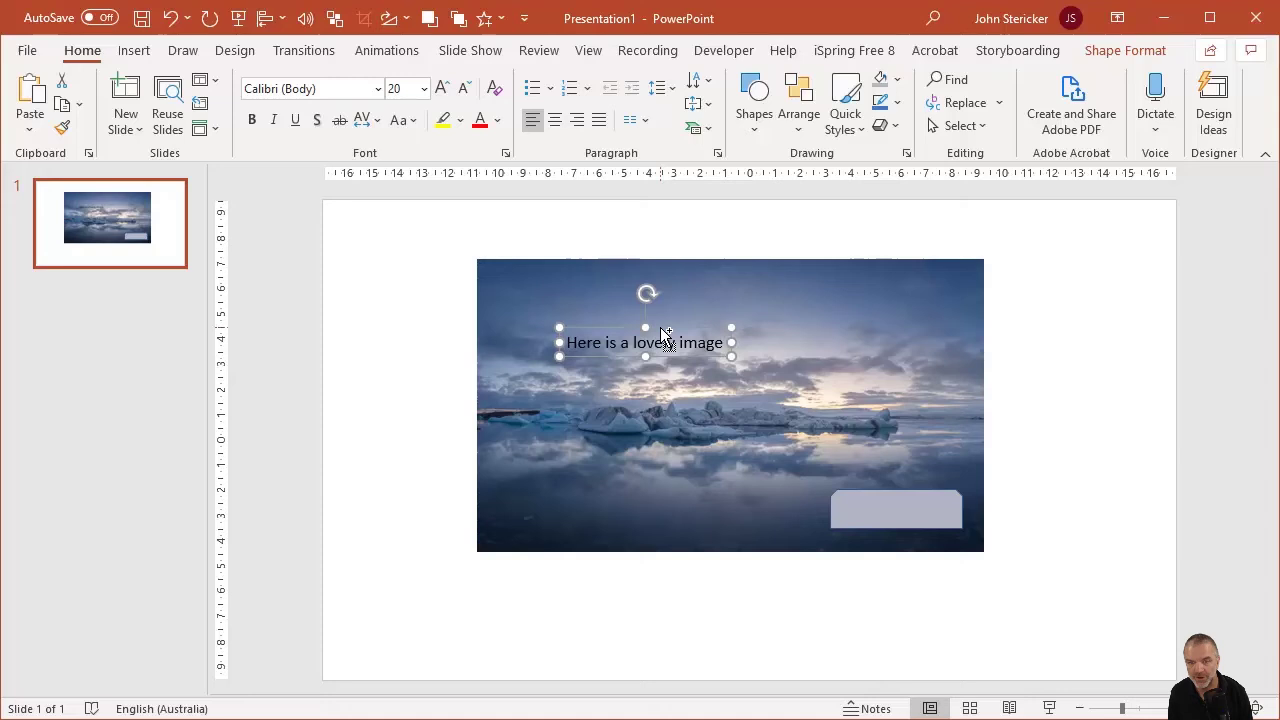
key("ctrl+shift+period")
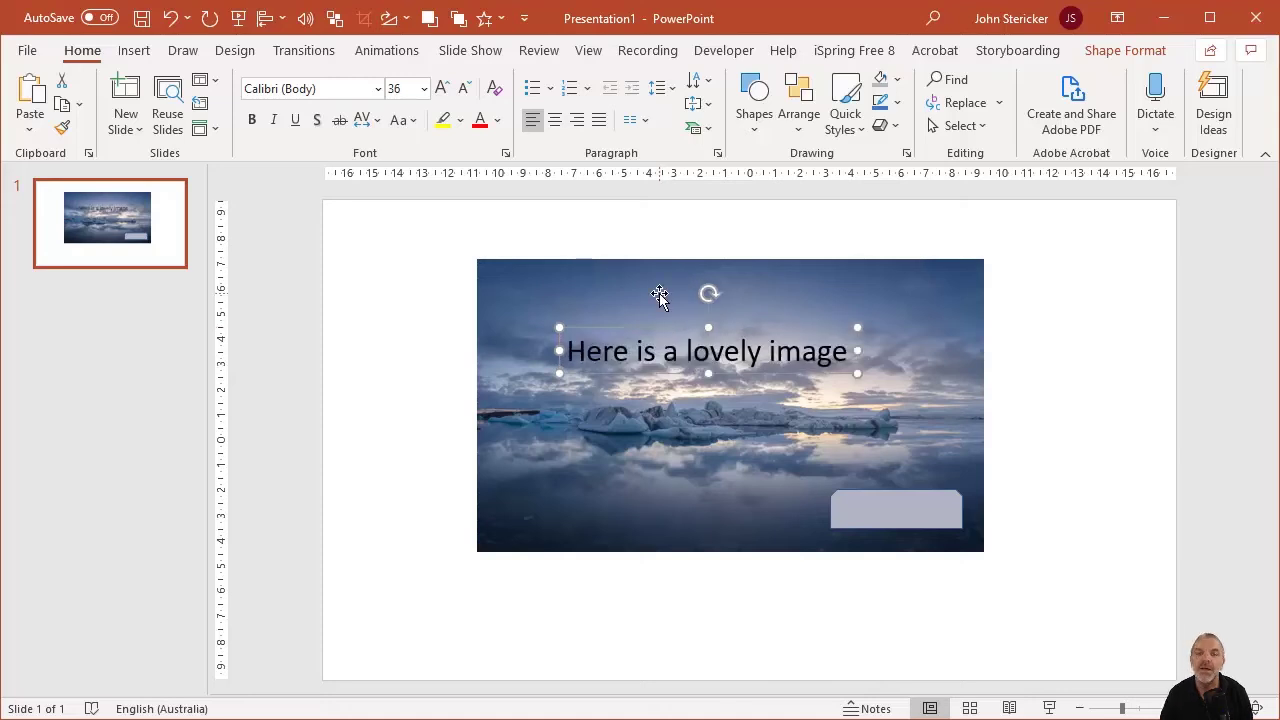
Make the caption text white and bold.
left_click(1115, 49)
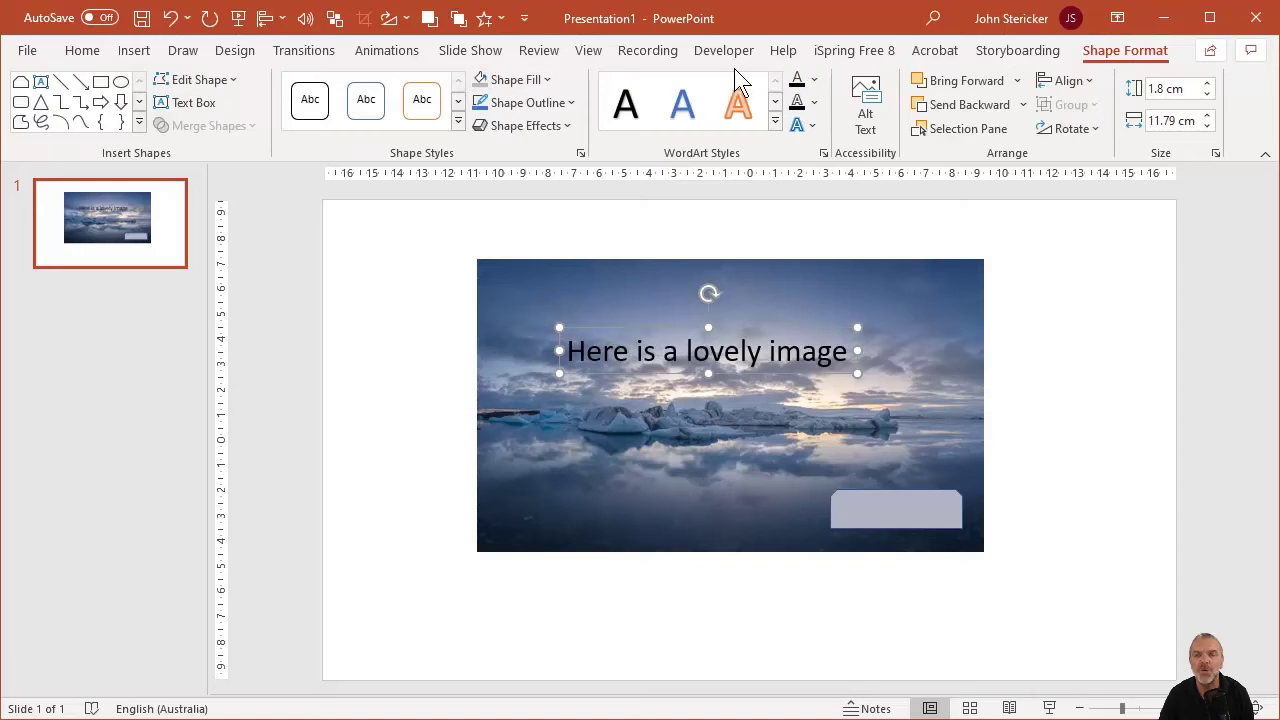
left_click(816, 80)
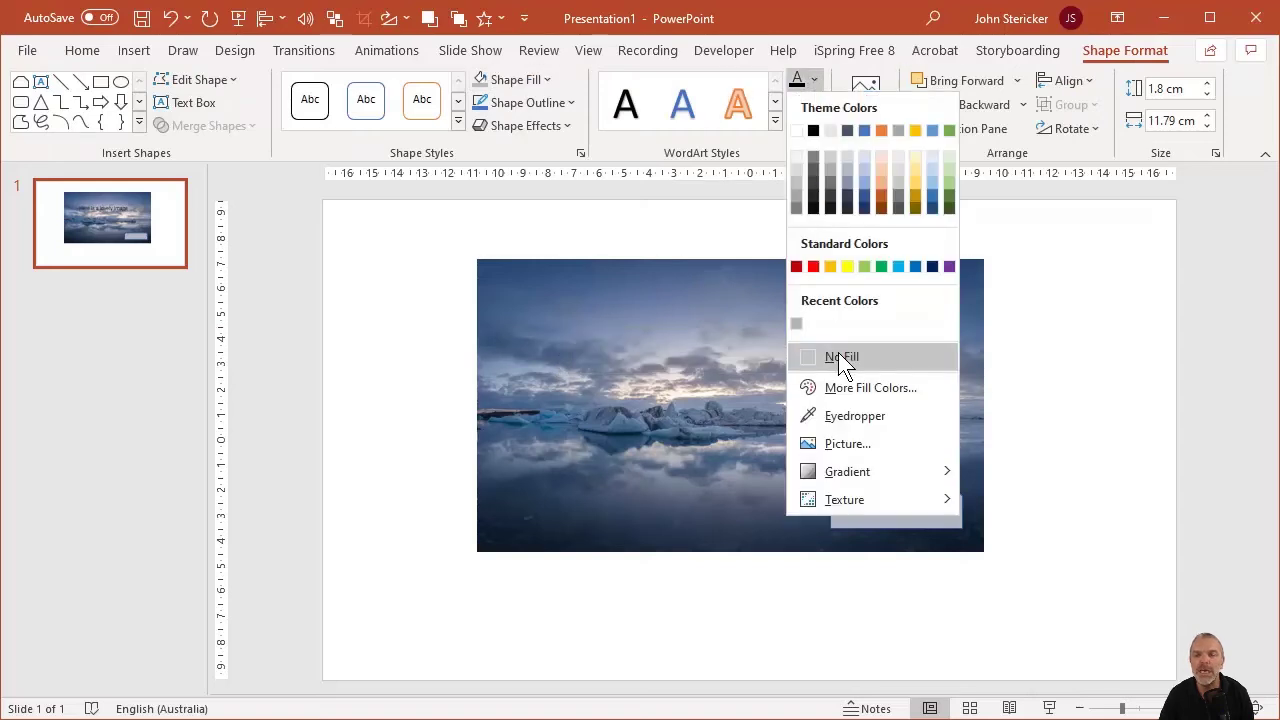
left_click(805, 132)
key("ctrl+b")
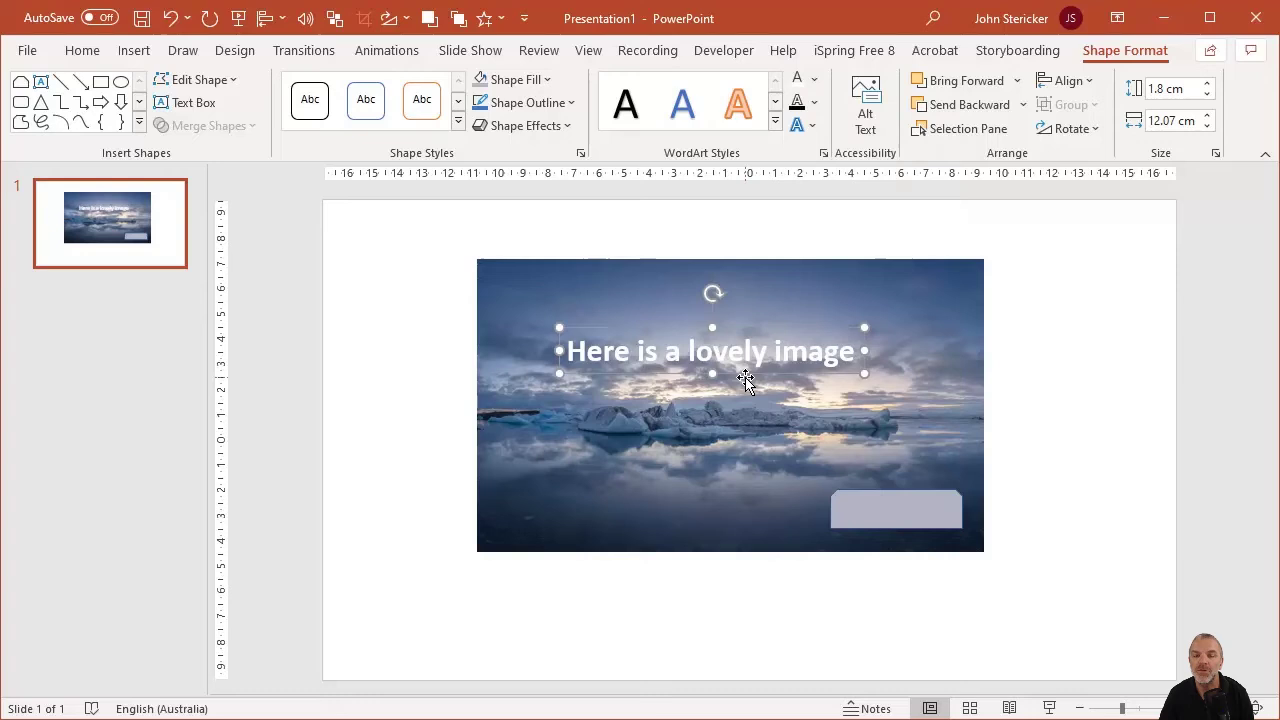
Move the caption to the picture's lower left and reshape the rectangle into a bar beneath it, about 0.56 by 11.39 cm.
left_click_drag(749, 374, 679, 491)
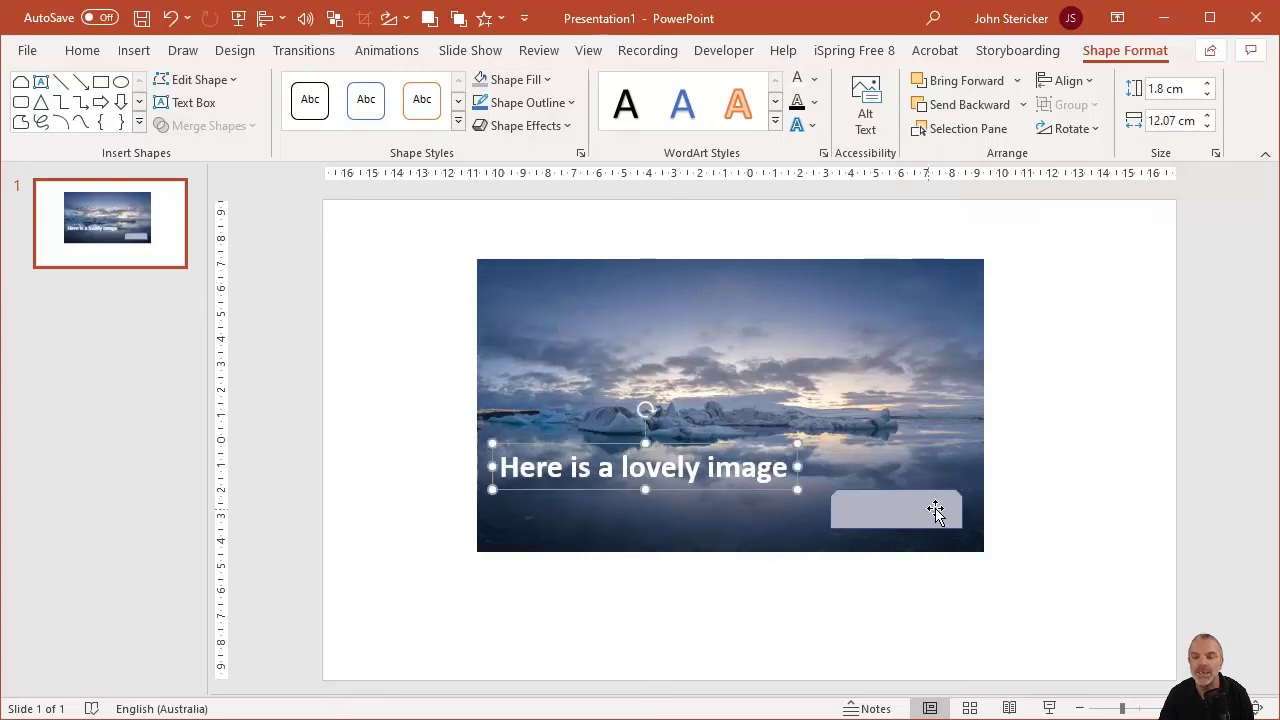
left_click_drag(923, 509, 787, 506)
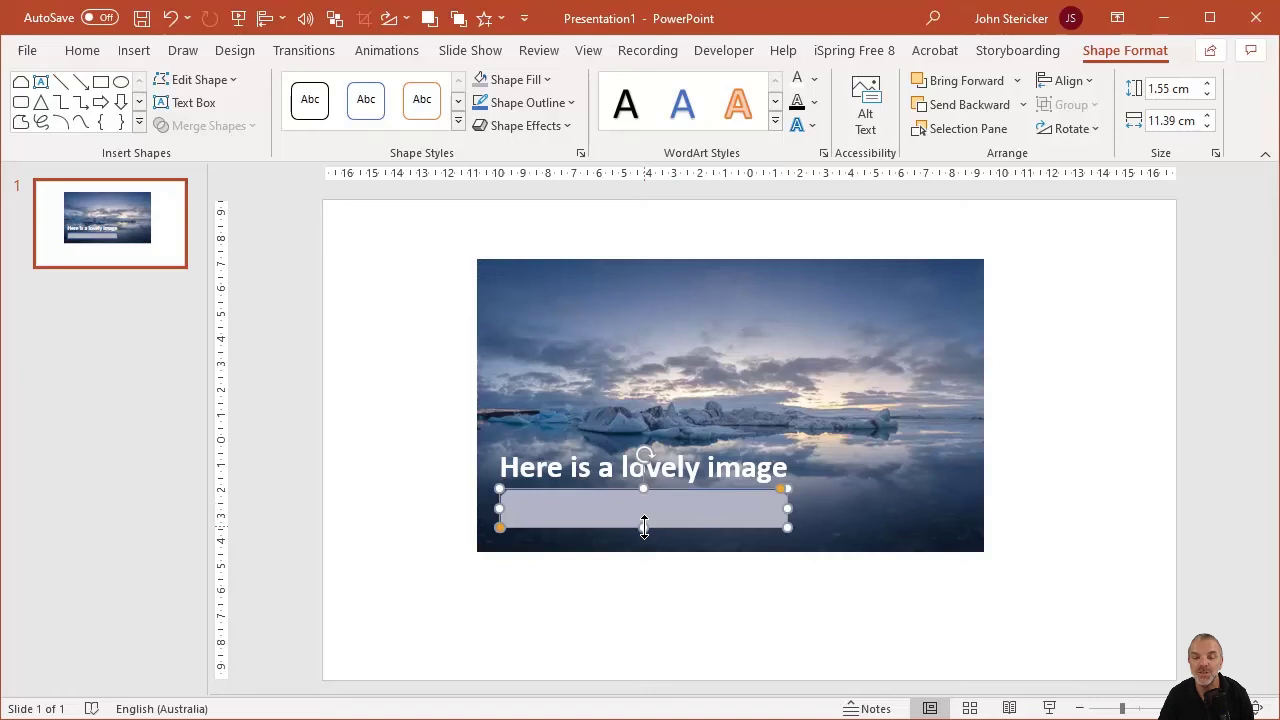
left_click_drag(643, 524, 643, 516)
key("Up")
key("Up")
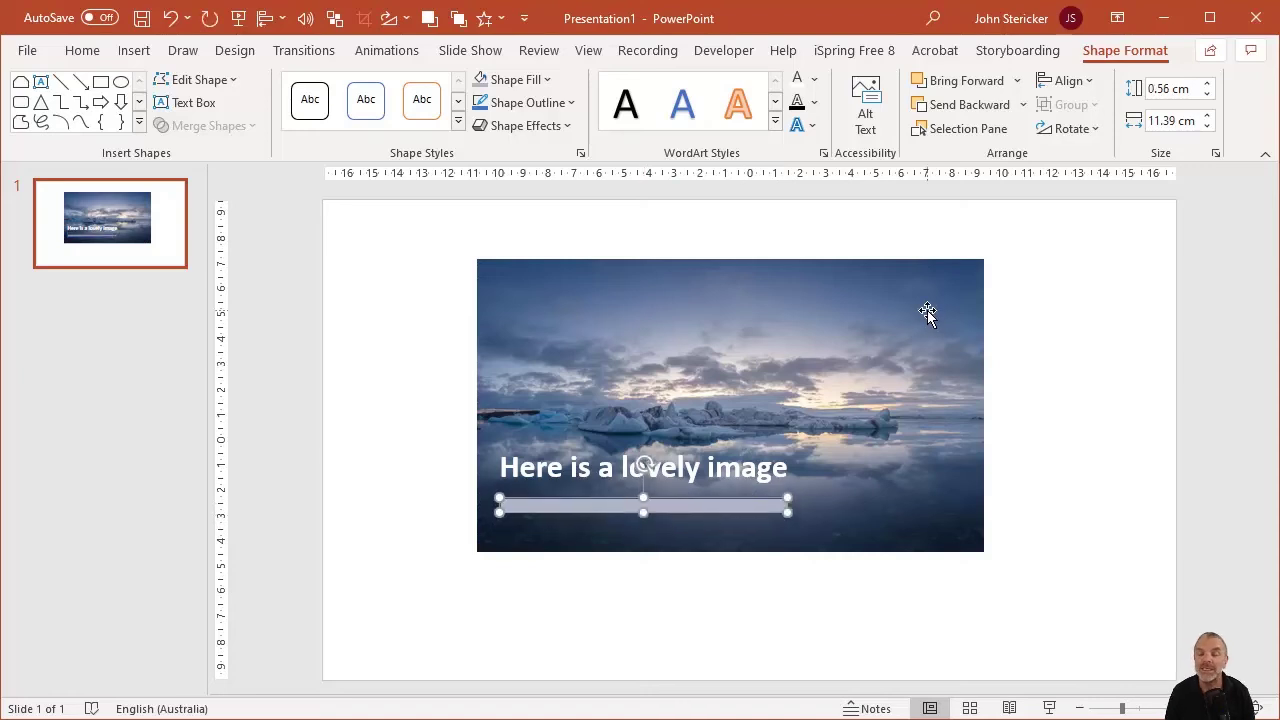
left_click(408, 275)
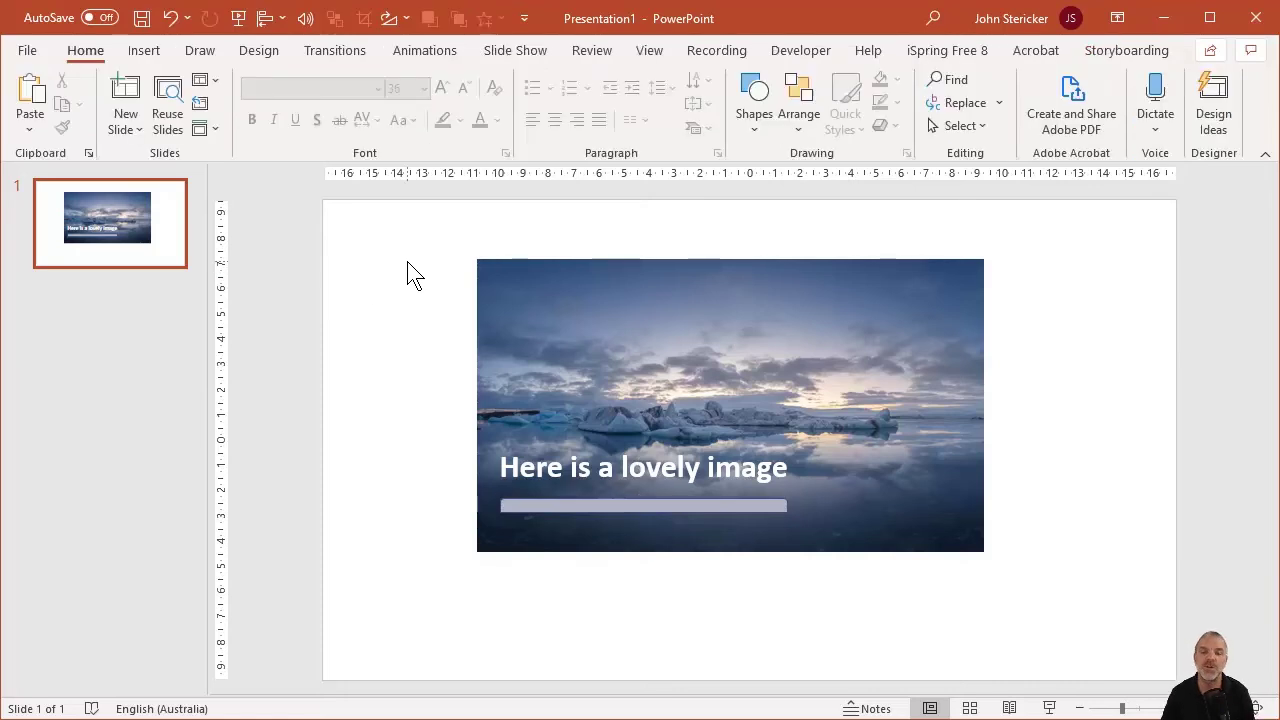
Insert the solid farm field icon with the sun from the icon library.
left_click(150, 52)
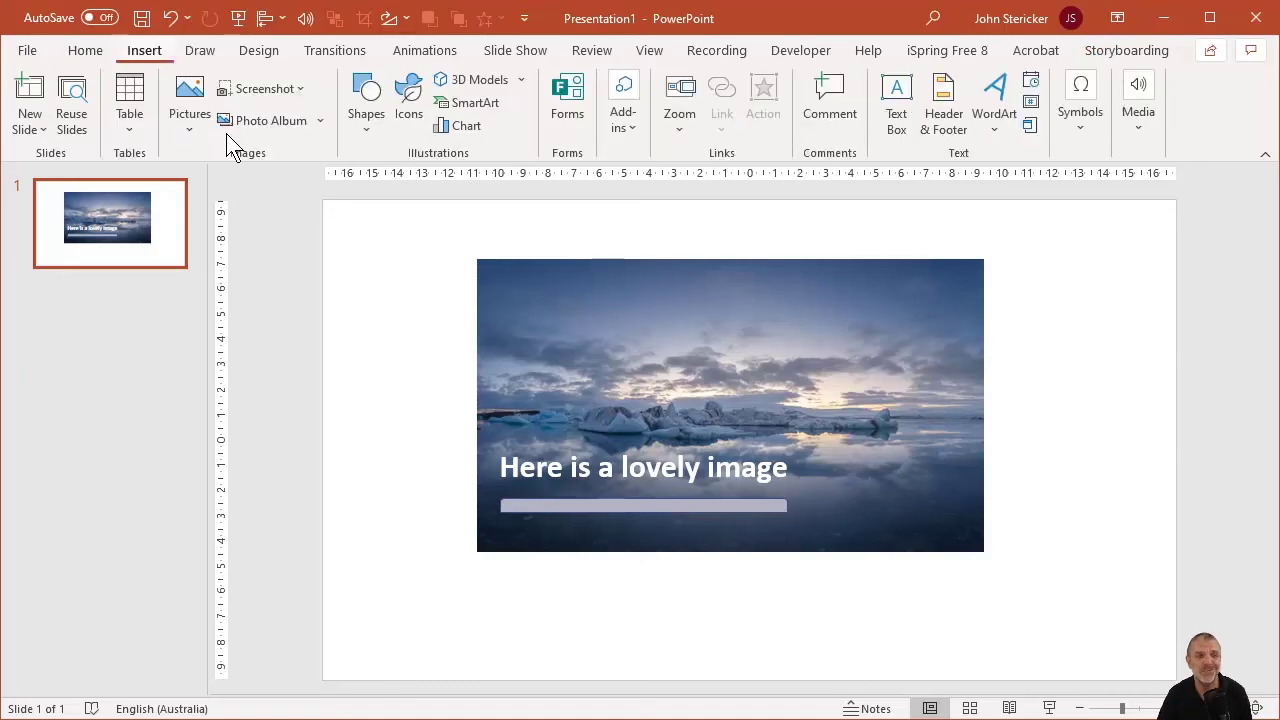
left_click(402, 120)
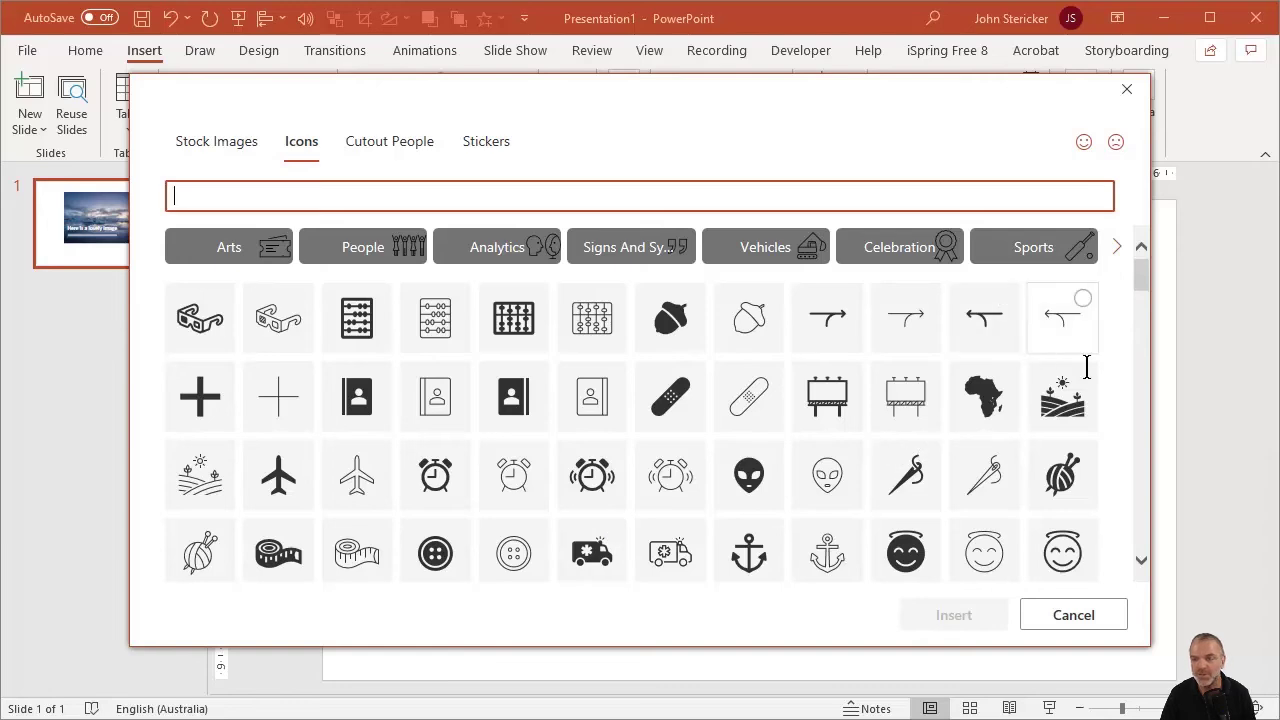
left_click(1062, 410)
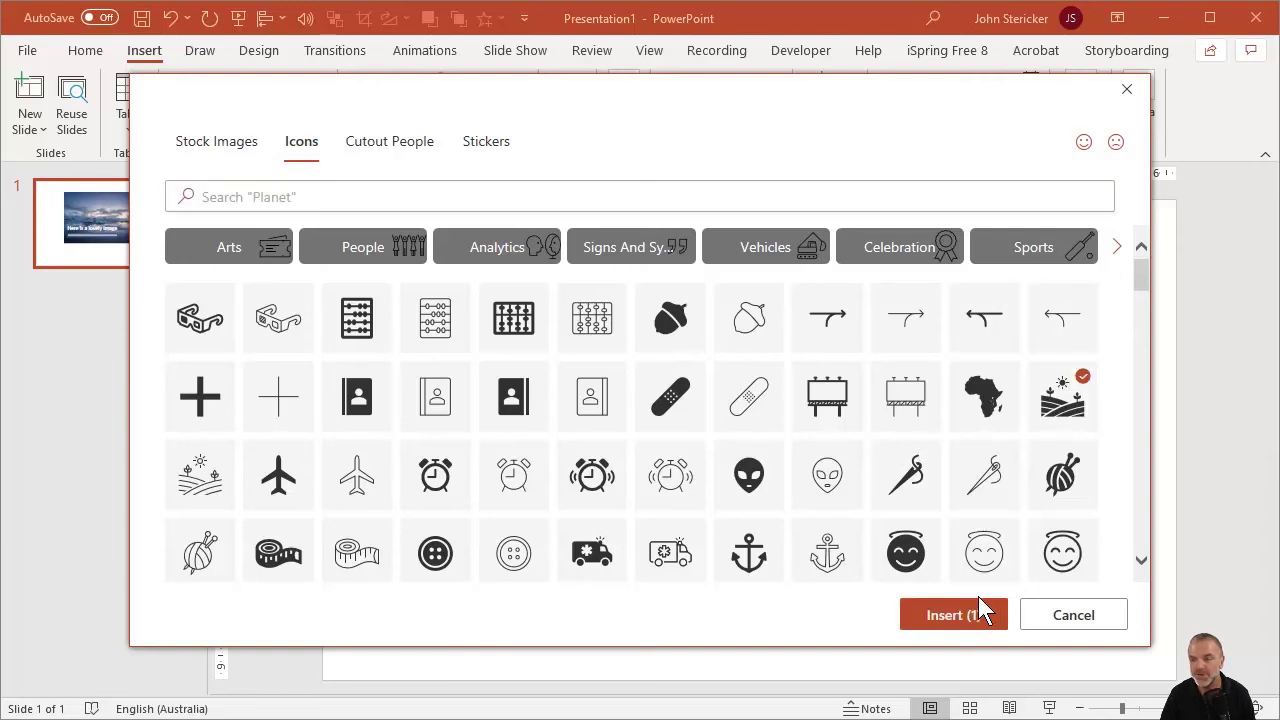
left_click(976, 612)
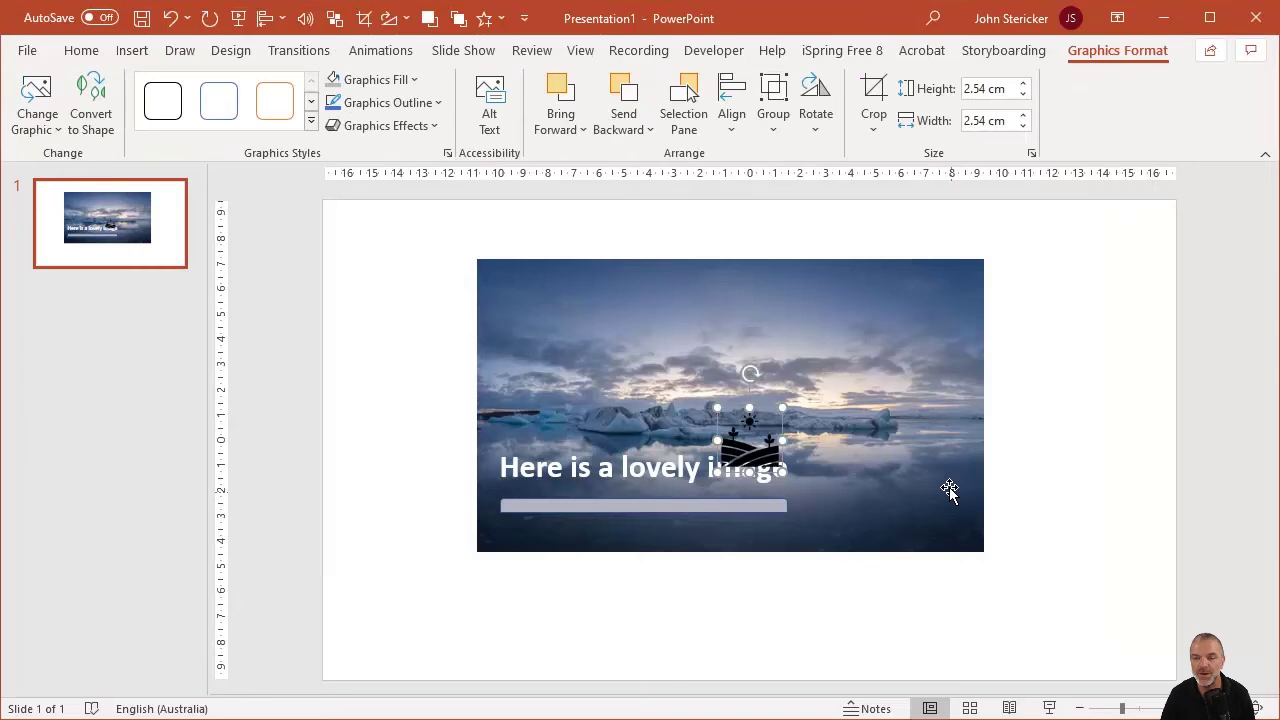
Place the farm icon in the picture's lower-right corner and fill it white.
left_click_drag(767, 448, 956, 511)
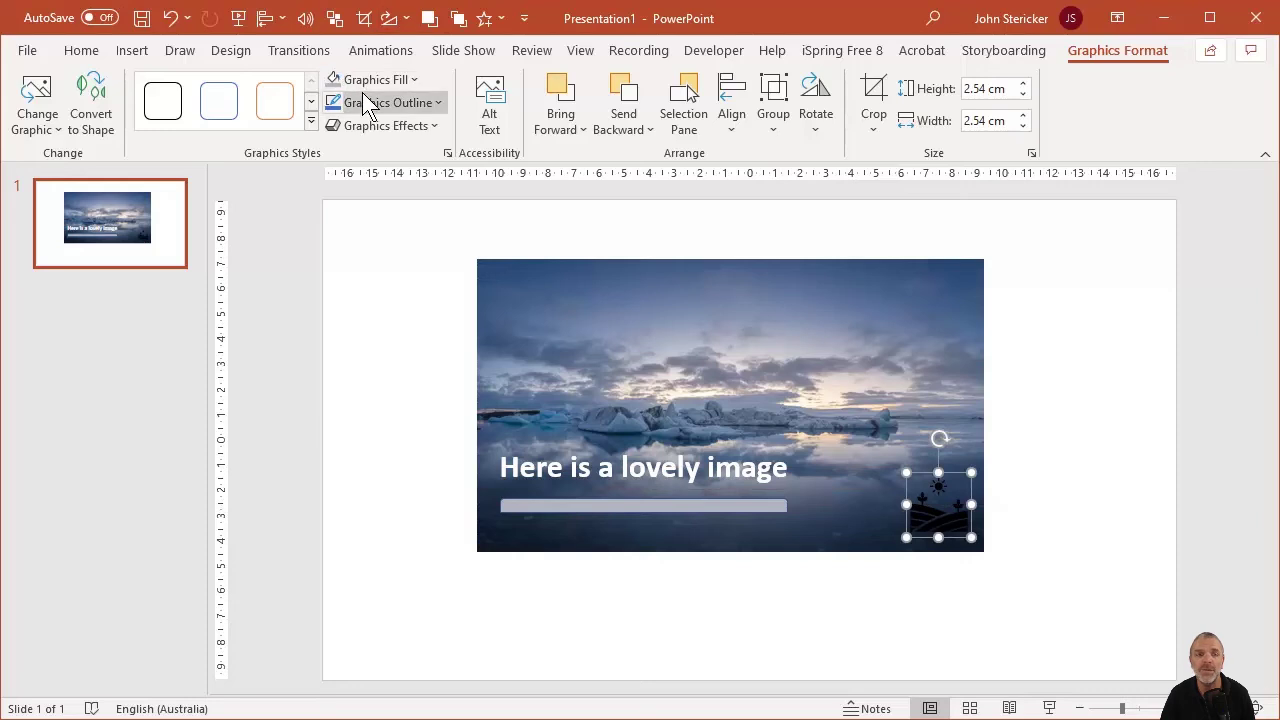
left_click(389, 84)
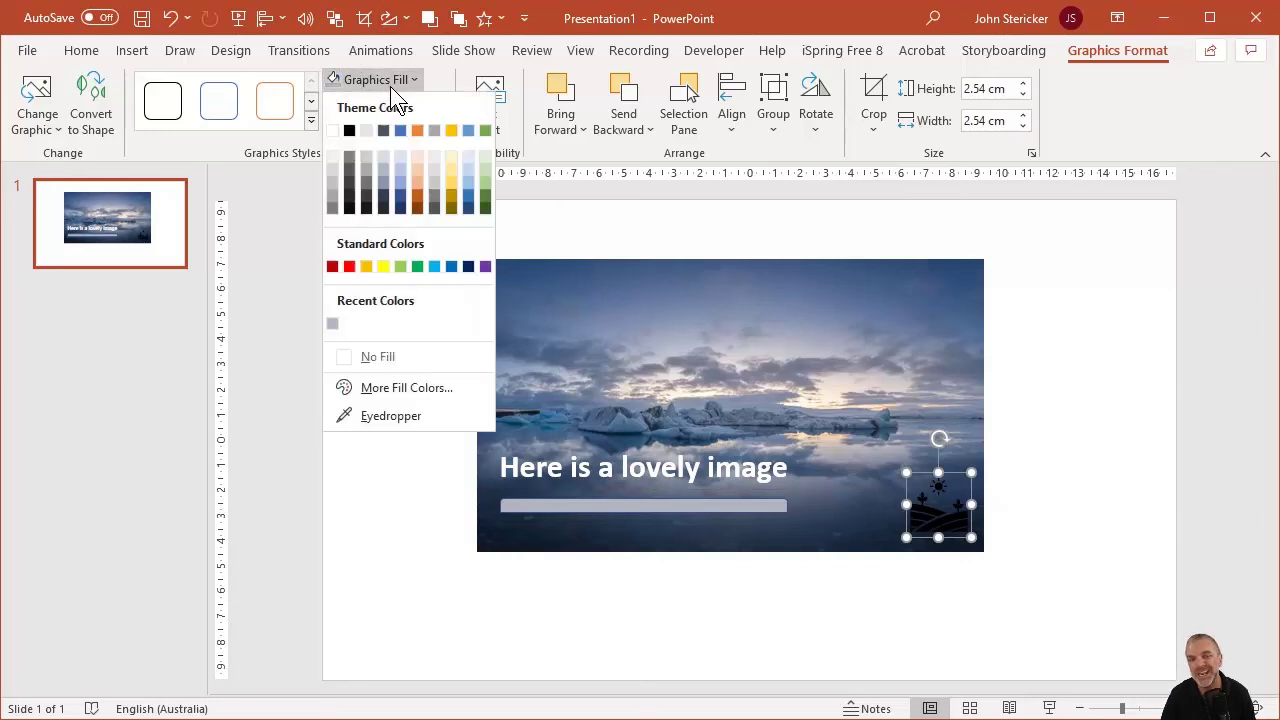
left_click(335, 128)
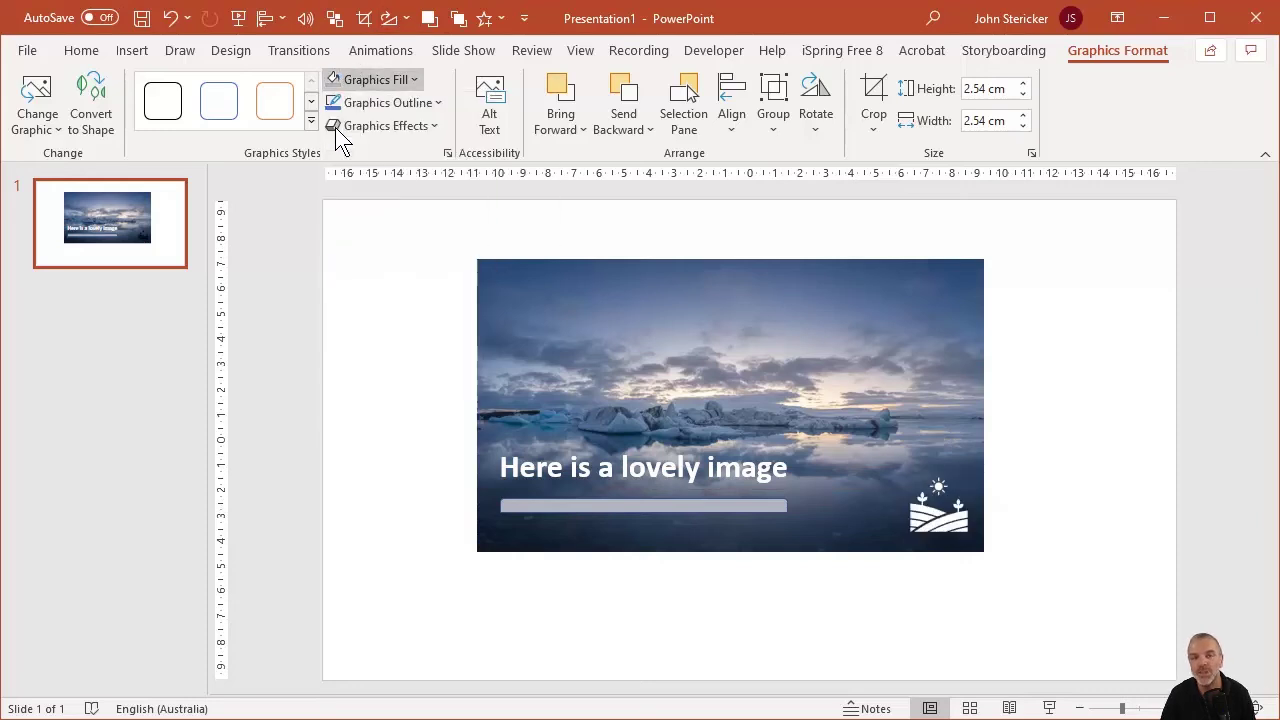
left_click(1052, 370)
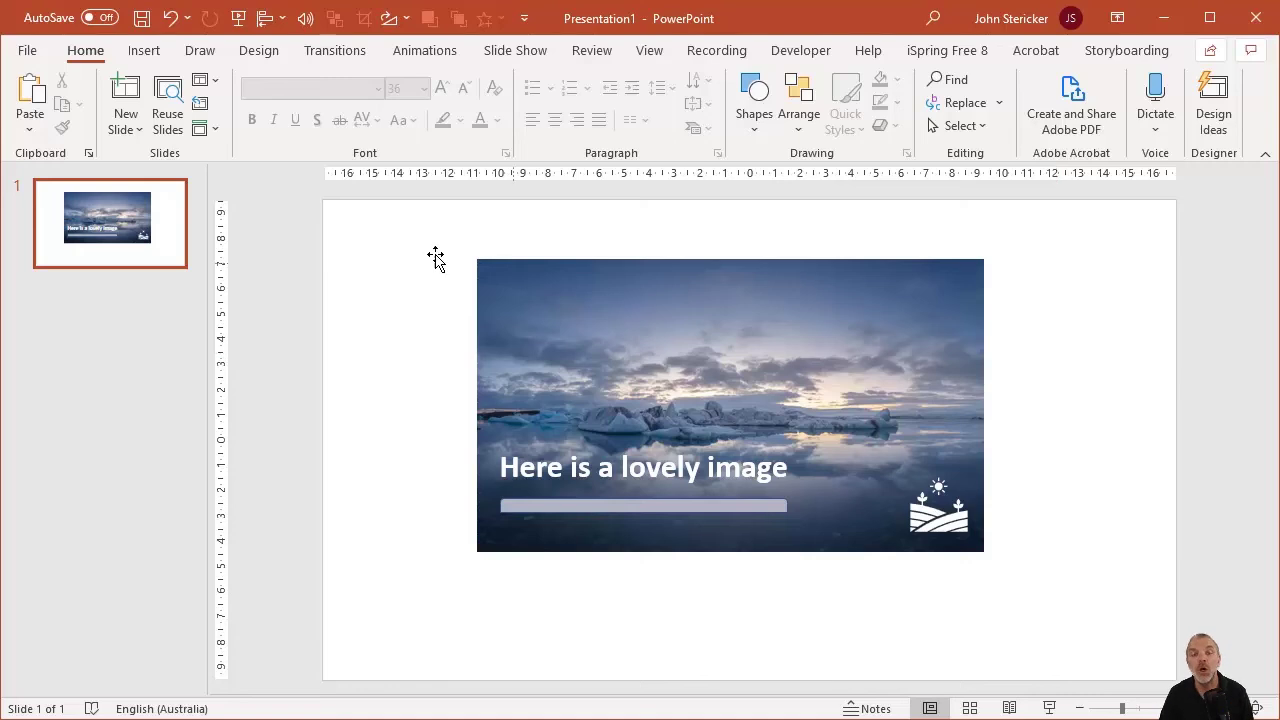
Copy the picture, caption, bar and icon together and paste them back as a single picture.
left_click_drag(441, 235, 1017, 586)
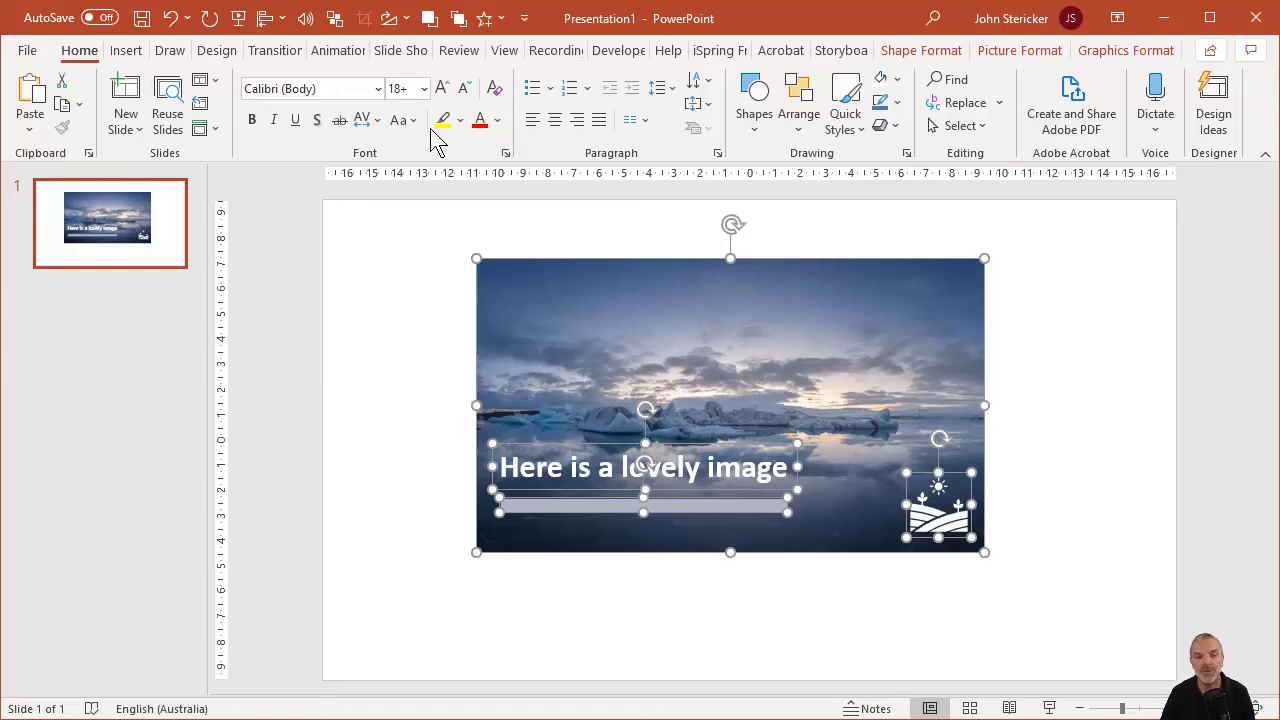
left_click(62, 106)
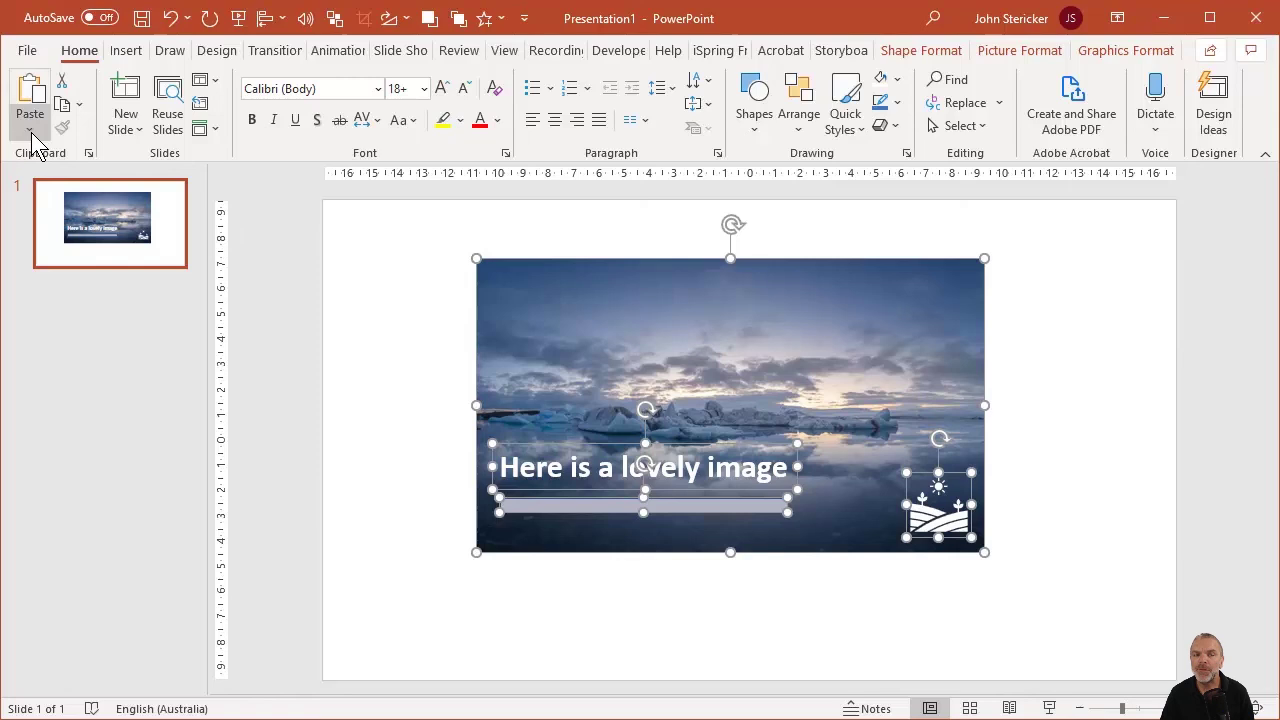
left_click(31, 136)
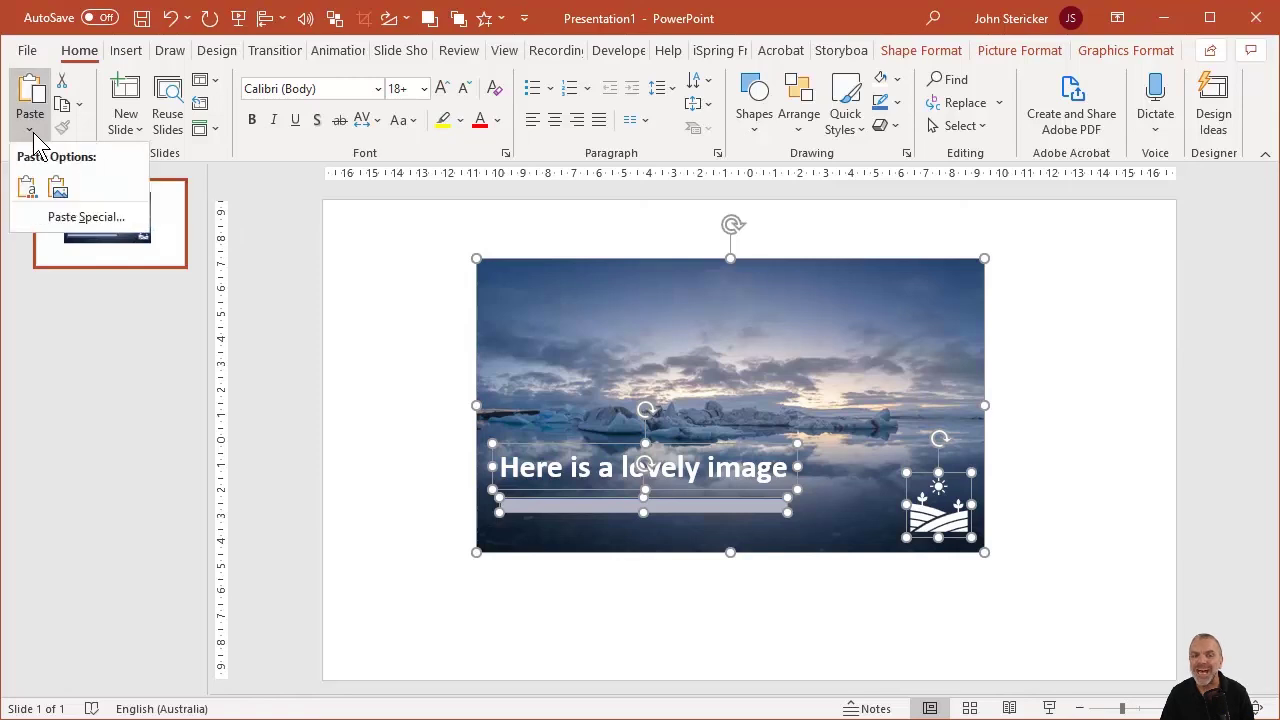
left_click(58, 190)
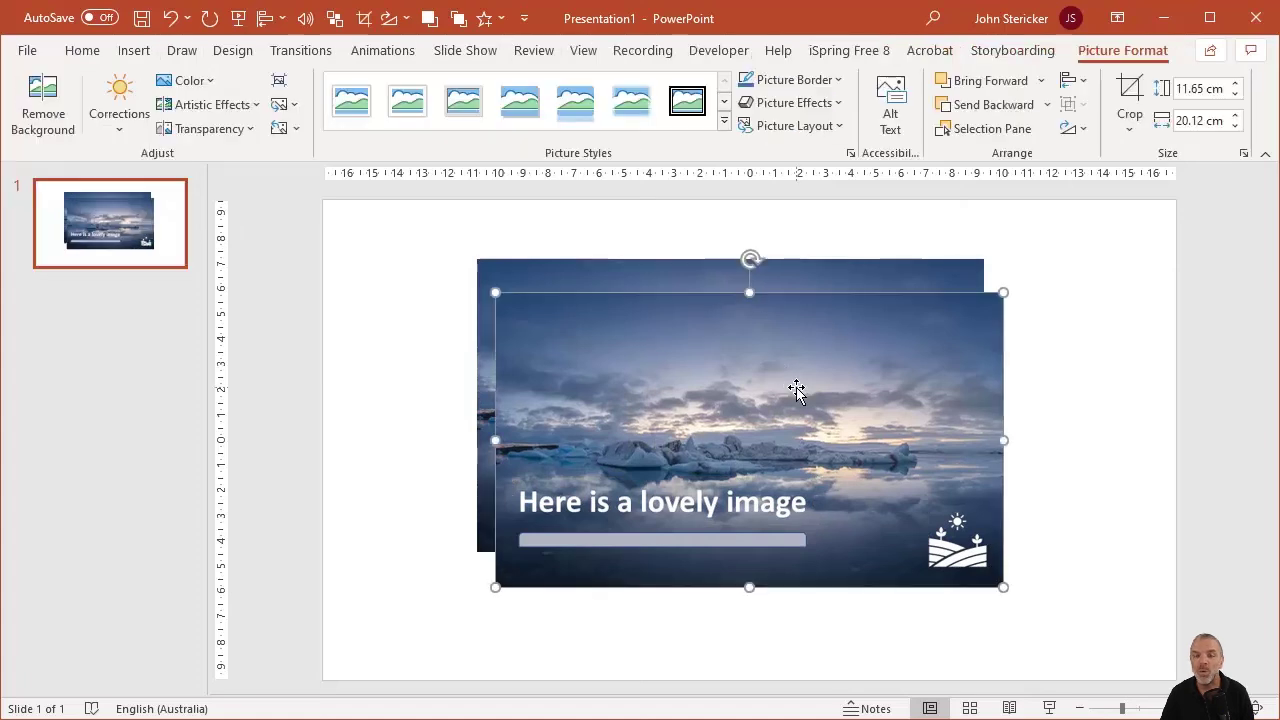
Move the flattened picture off the original composite so that it sits beside it, partly beyond the slide's right edge.
left_click_drag(802, 389, 943, 438)
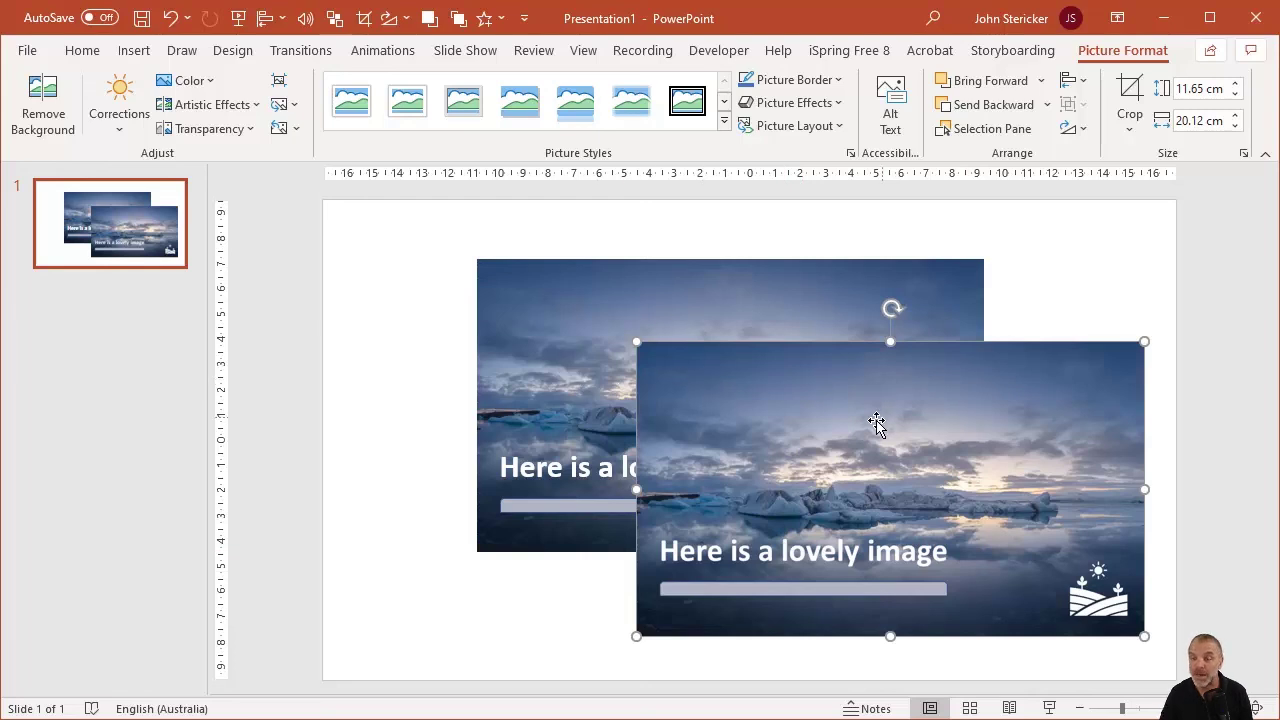
left_click_drag(876, 424, 1249, 463)
key("Escape")
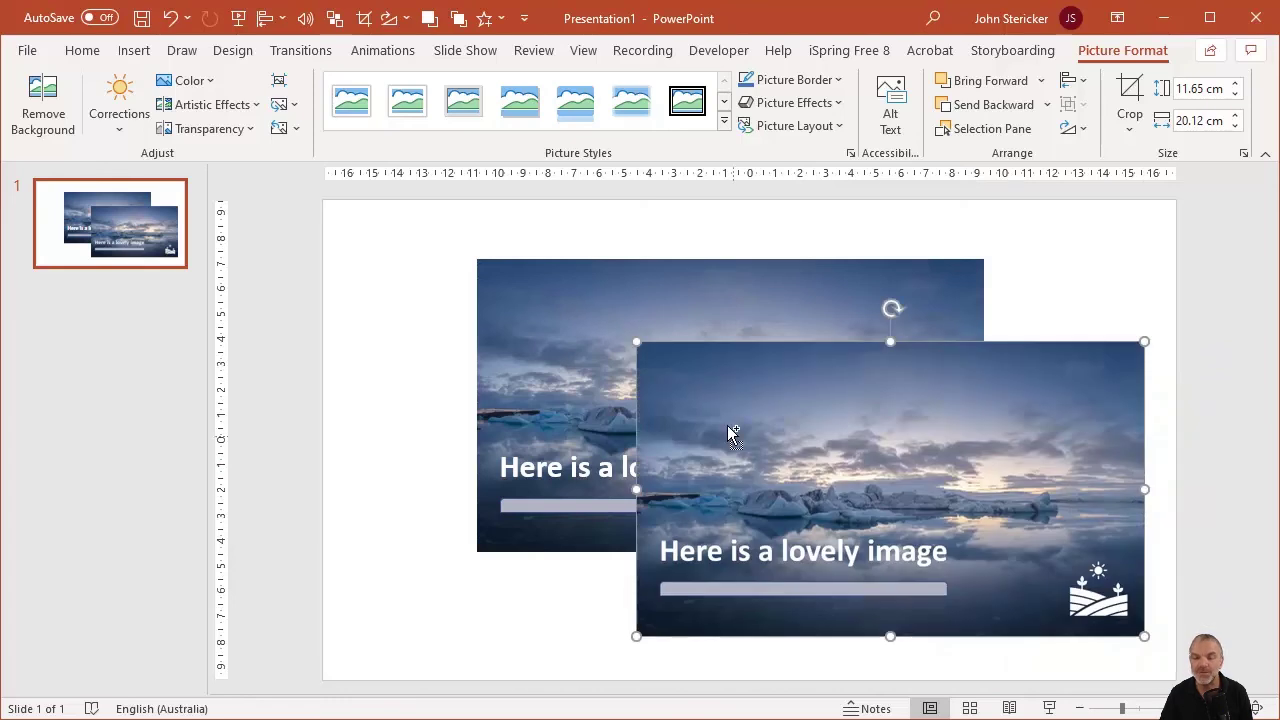
scroll(727, 433, "down", 2)
left_click_drag(751, 427, 1043, 414)
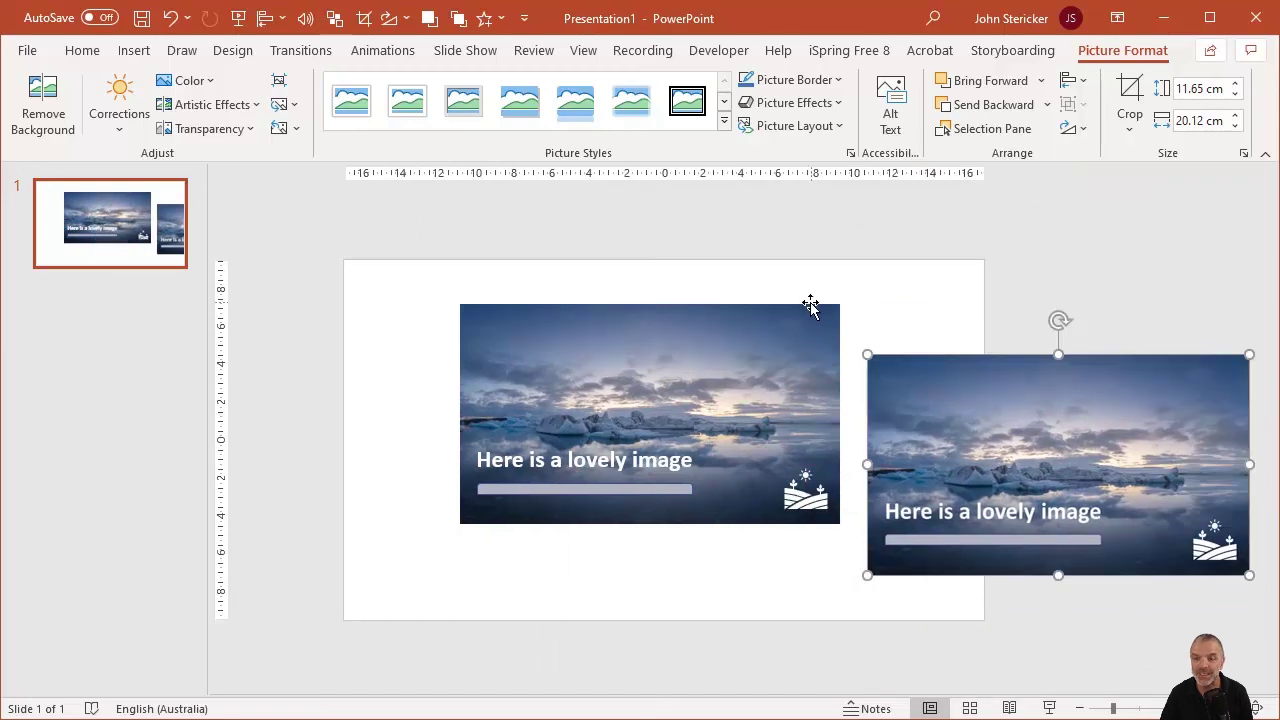
Move the original photo, caption, bar and icon together to the slide's upper left, and bring the flattened picture closer beside them.
left_click_drag(424, 269, 864, 568)
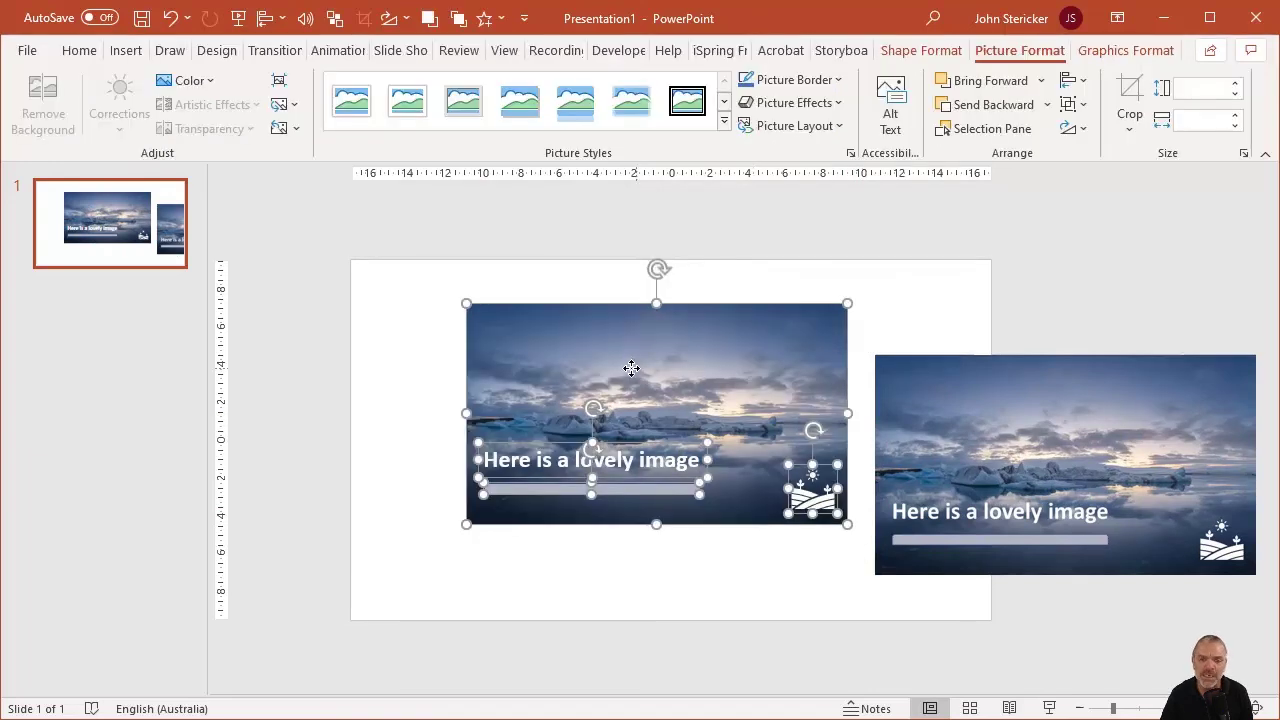
left_click_drag(631, 368, 543, 340)
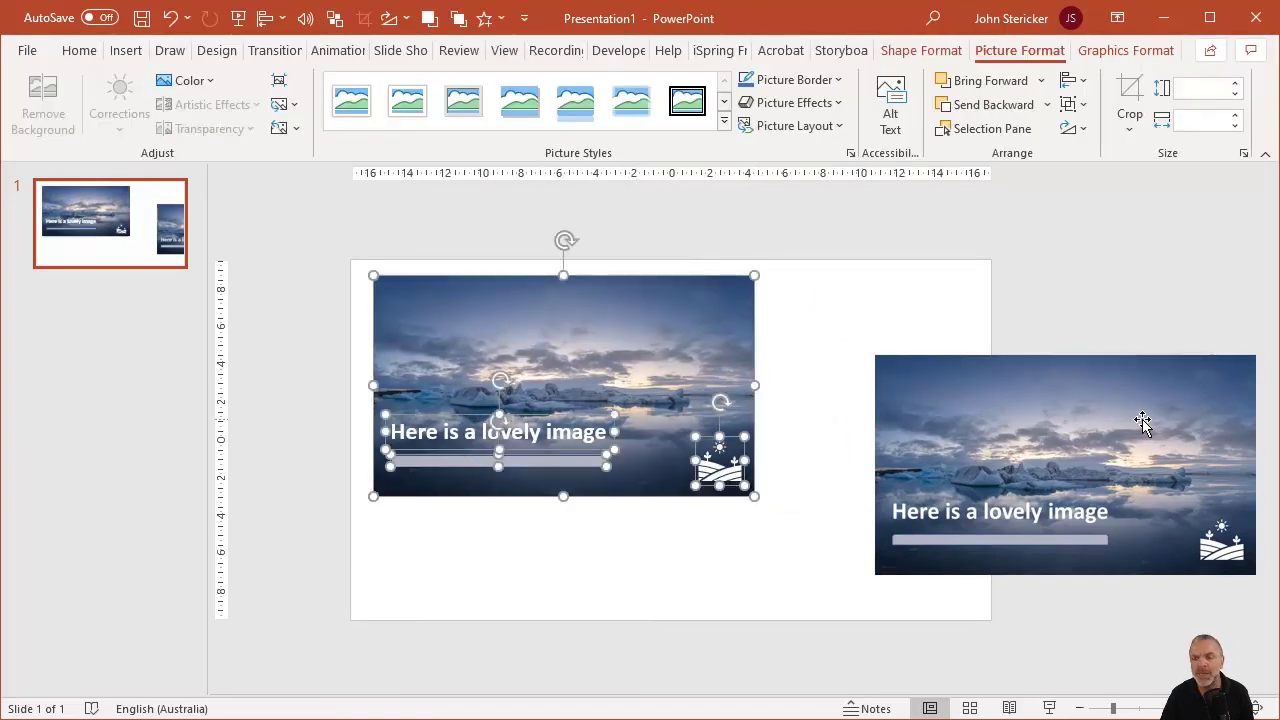
left_click_drag(1140, 424, 1034, 428)
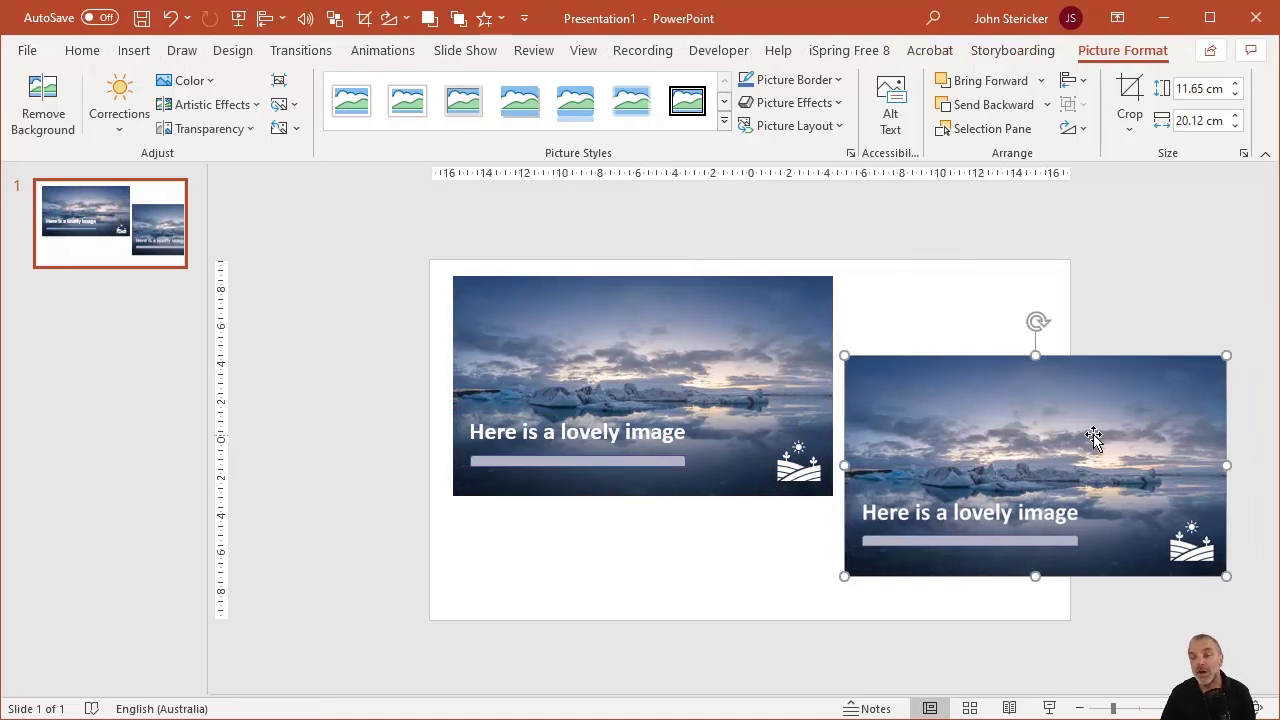
Select the original photo, caption, bar and icon together and save them as a picture file.
left_click_drag(431, 247, 840, 507)
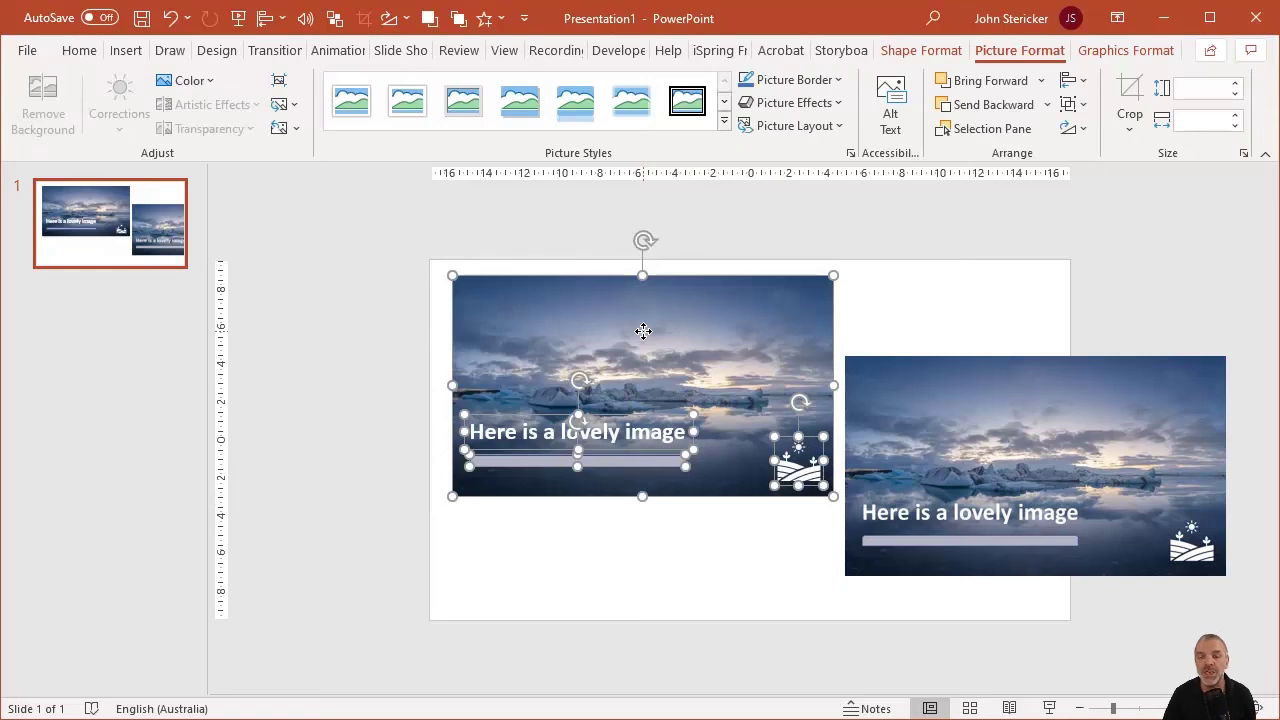
right_click(643, 335)
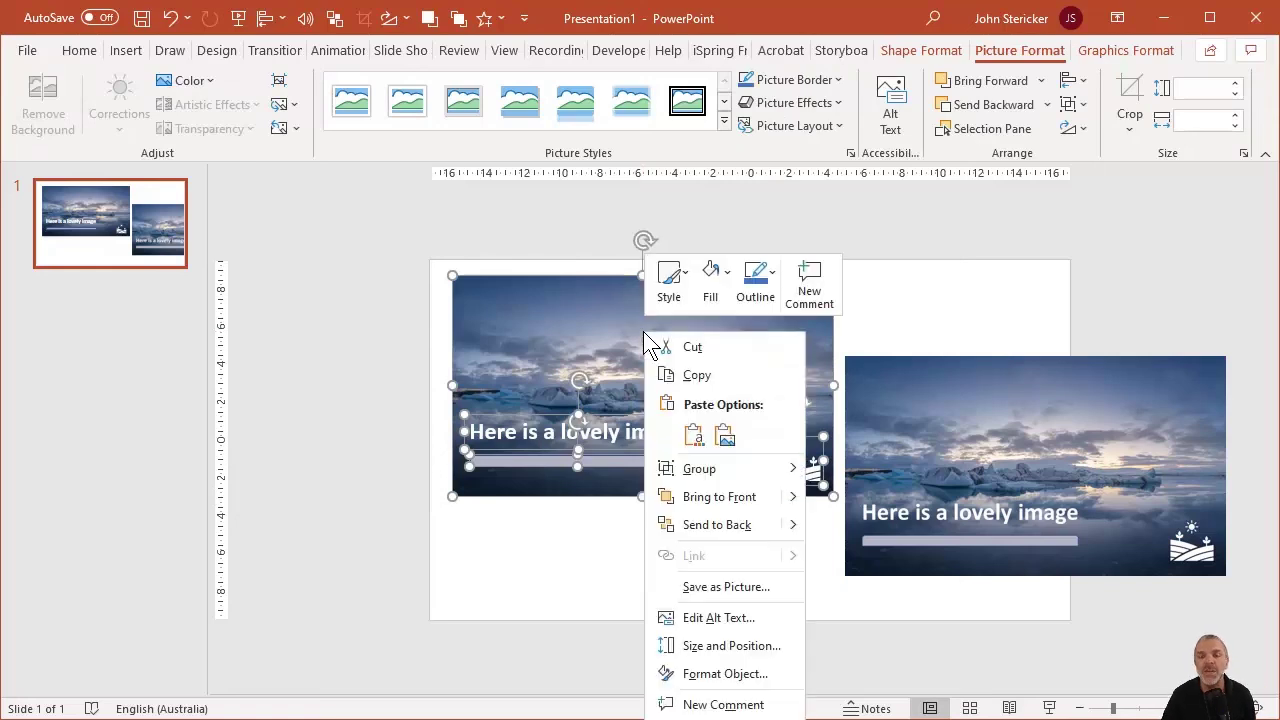
left_click(736, 586)
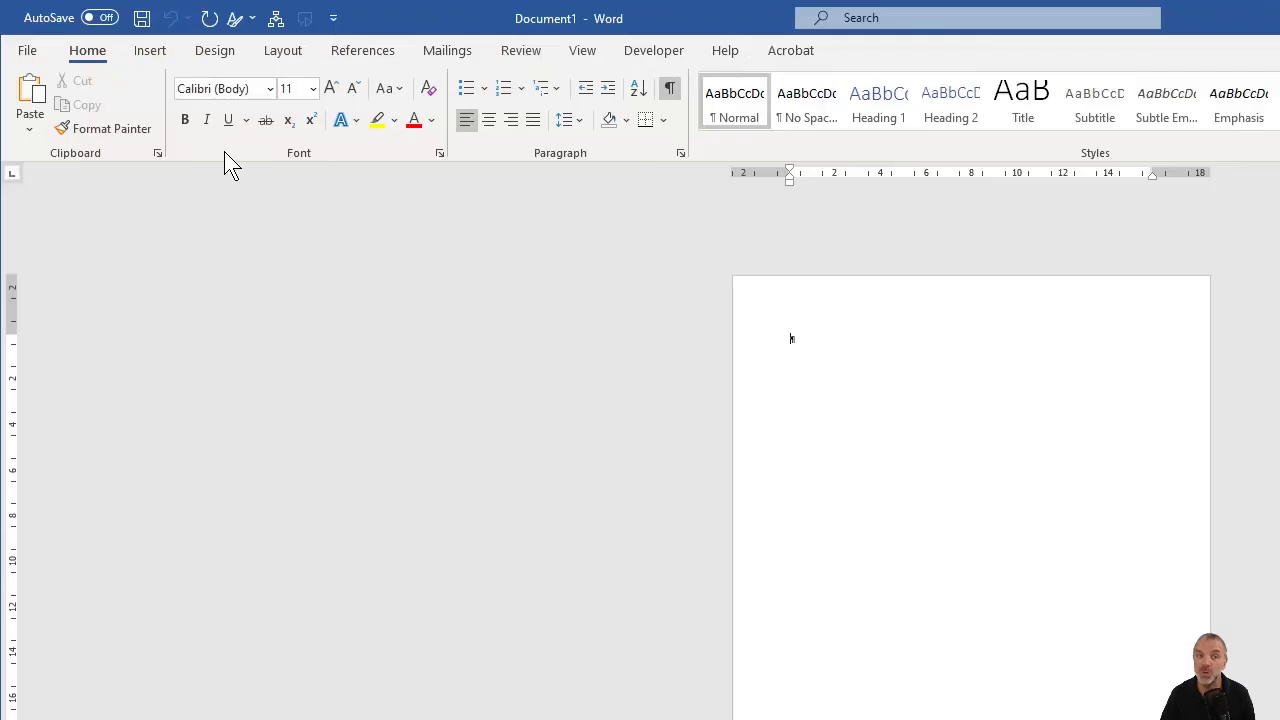
Switch to the blank Word document and start inserting a picture stored on this device.
left_click(152, 55)
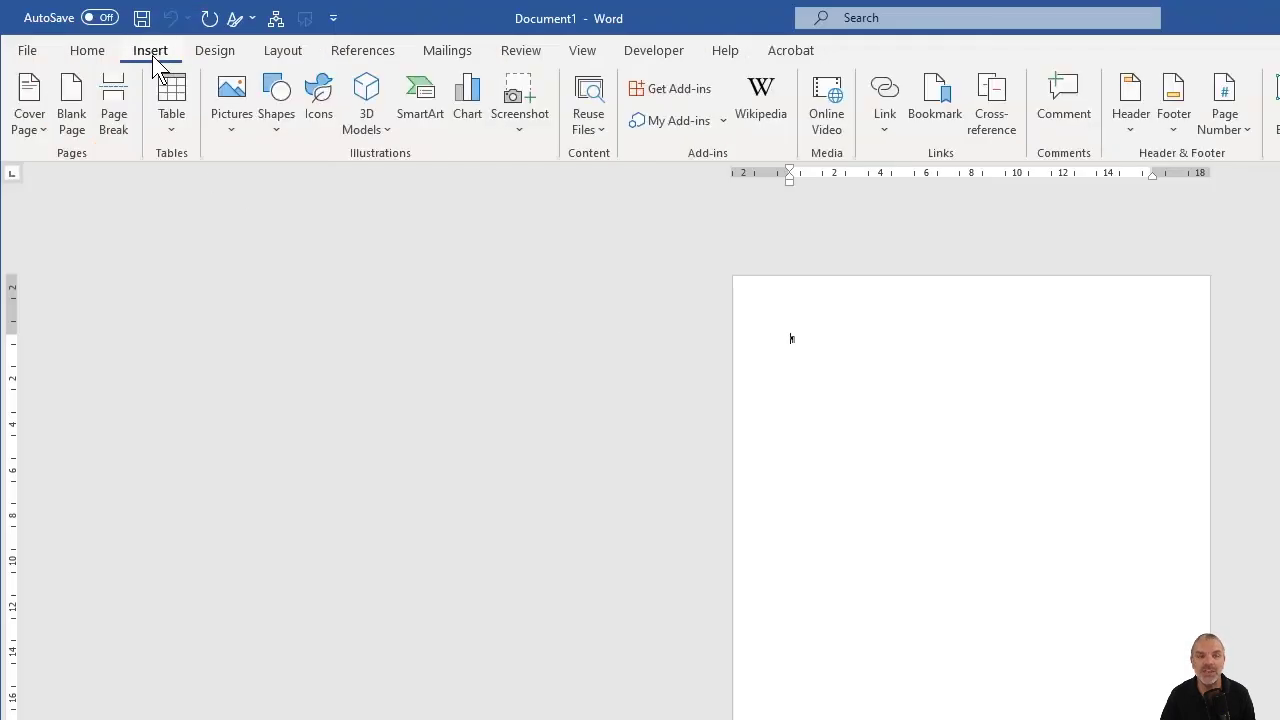
left_click(229, 112)
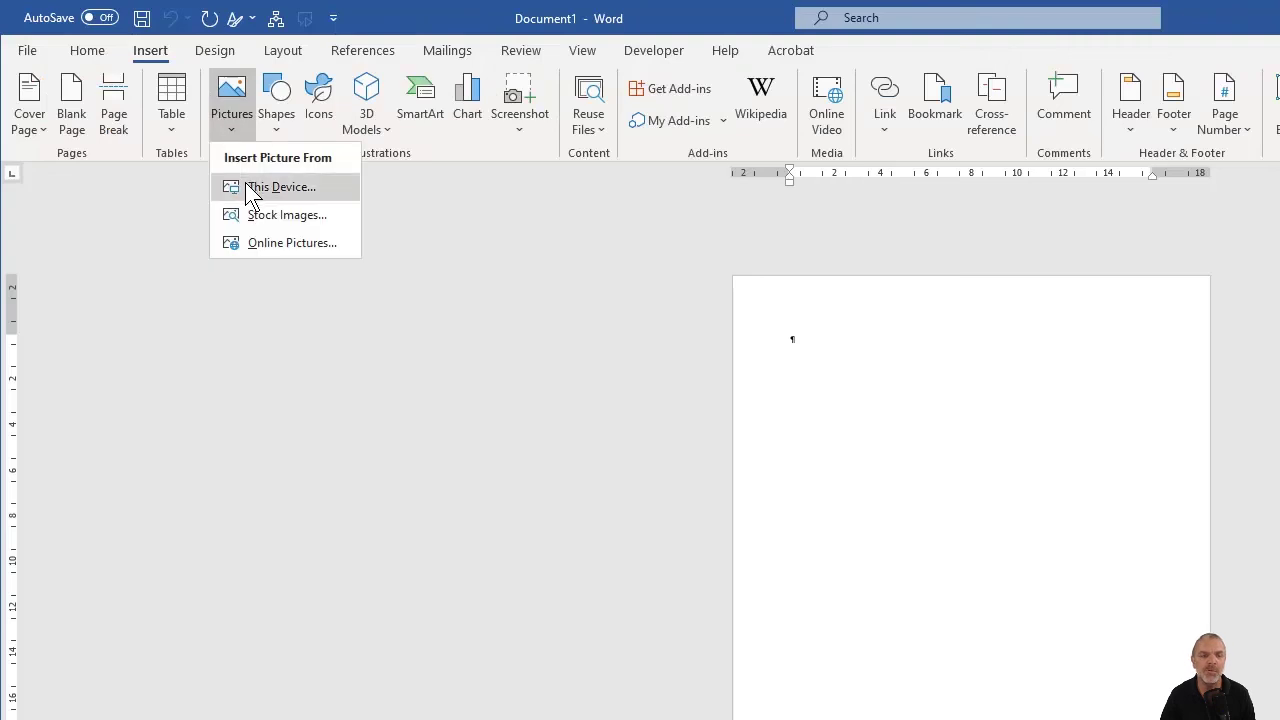
left_click(250, 187)
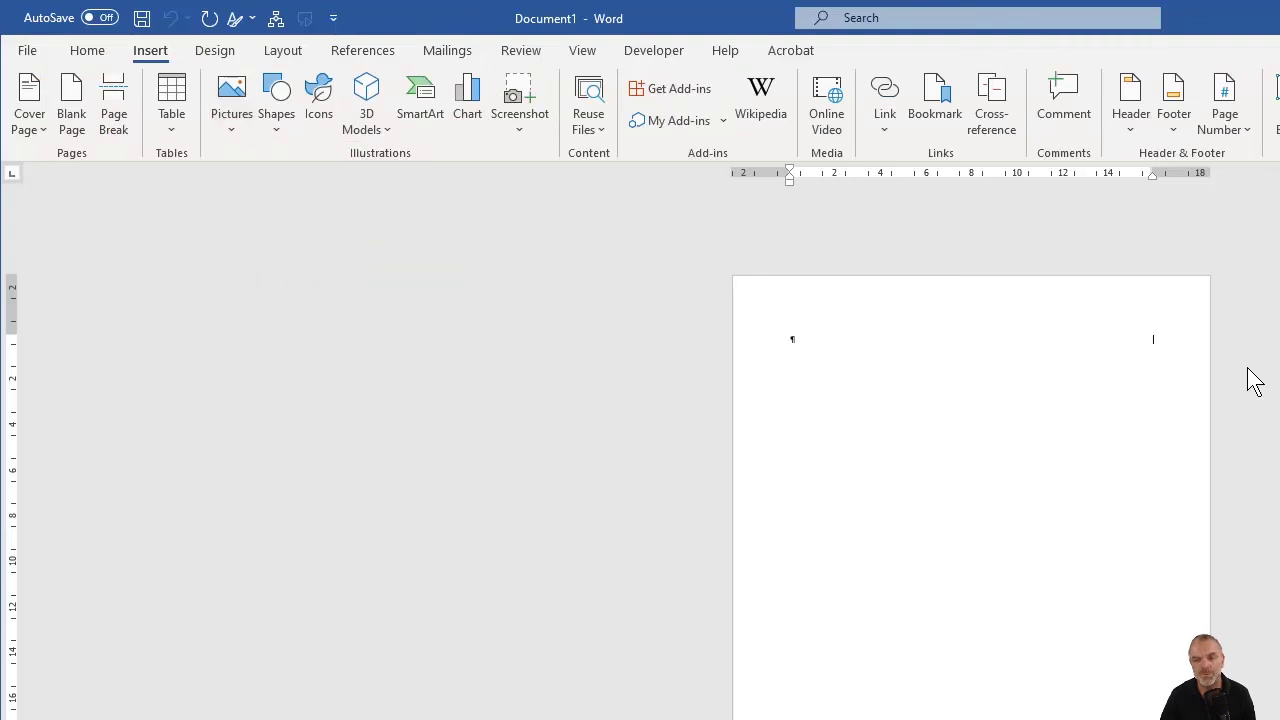